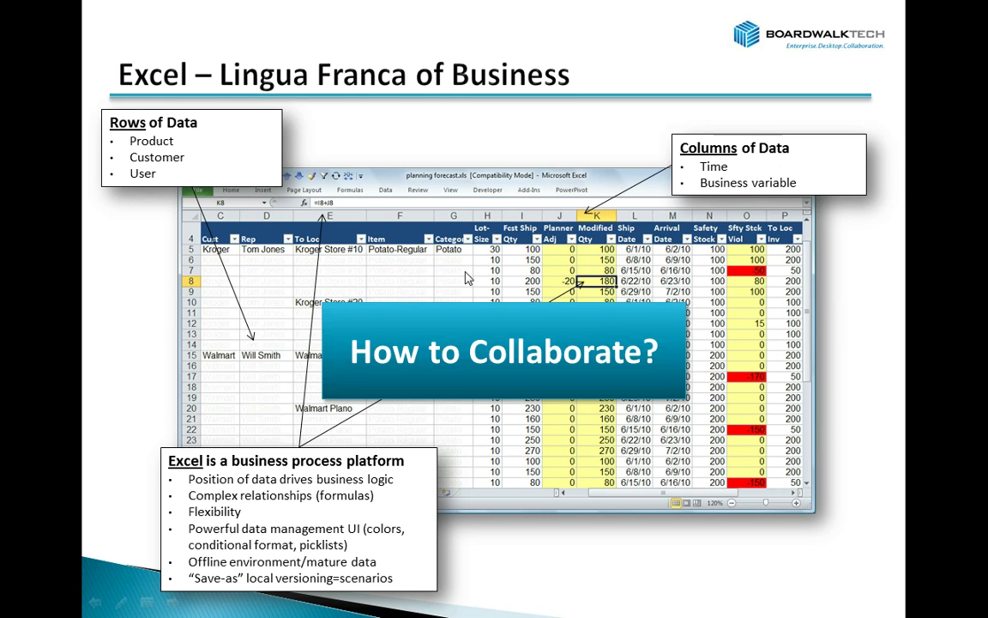
Step: Reveal the 'Change values and formulas' and 'Refresh/Submit' callouts on the BCP – Sharing Positional Data slide
click(422, 251)
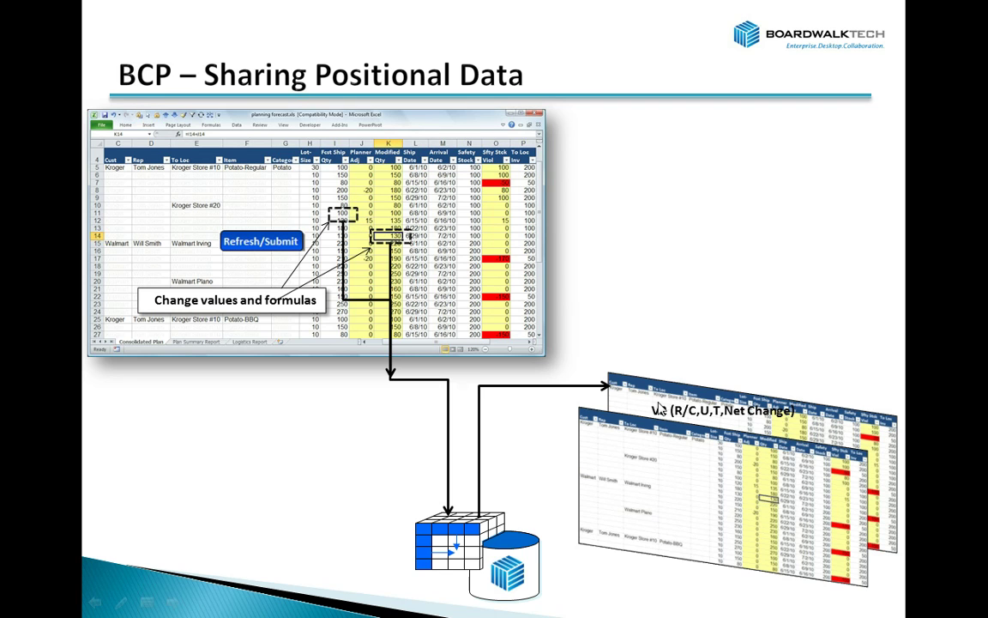
Step: Reveal the second modified workbook with its callouts, then end the slide show
click(779, 350)
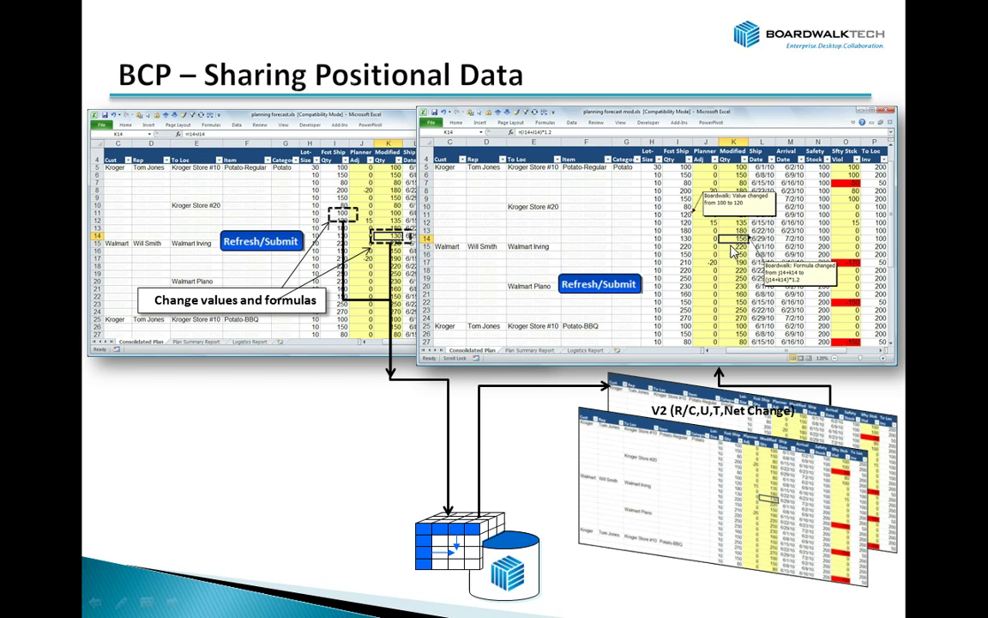
key(Escape)
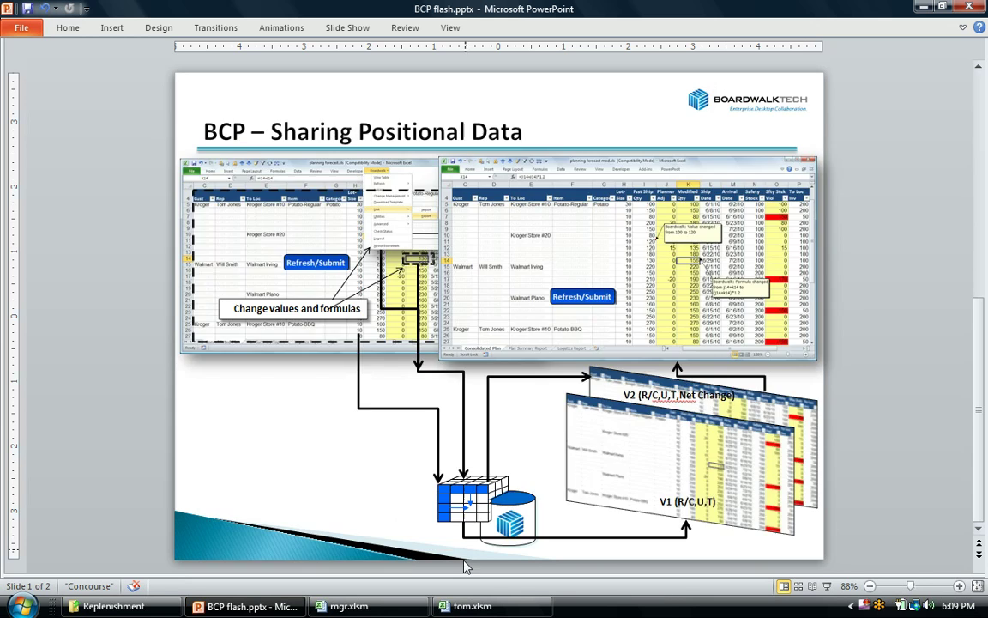
Step: Bring mgr.xlsm to the front and briefly show the Boardwalk add-in commands
click(400, 610)
click(440, 375)
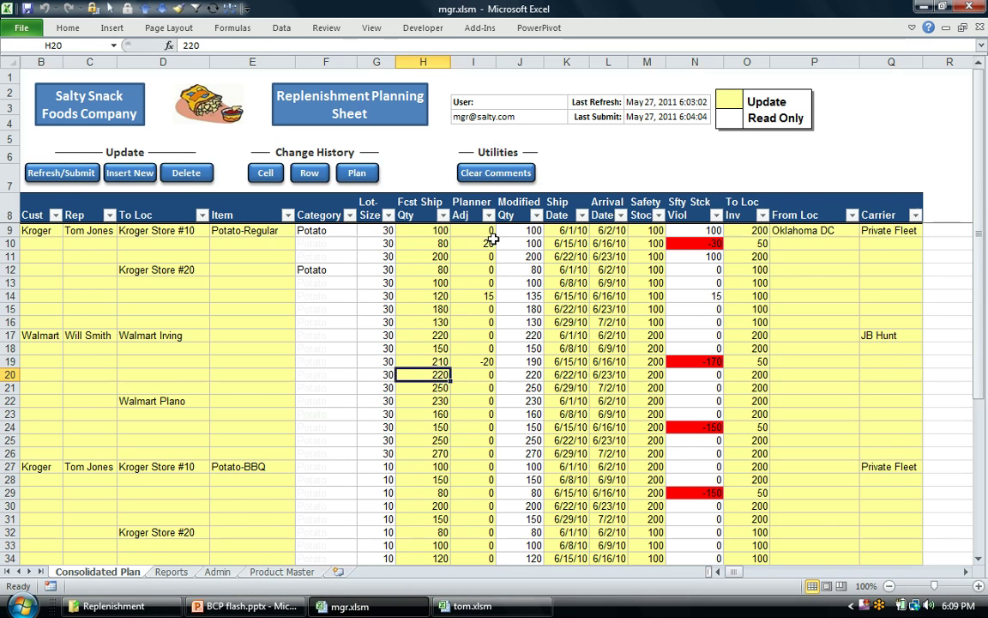
click(483, 33)
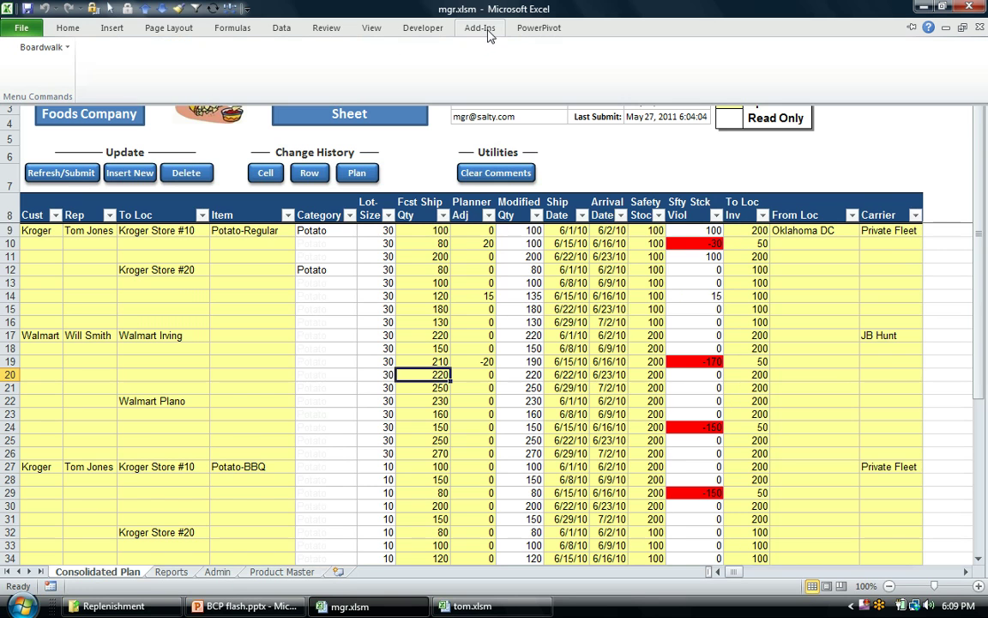
click(495, 324)
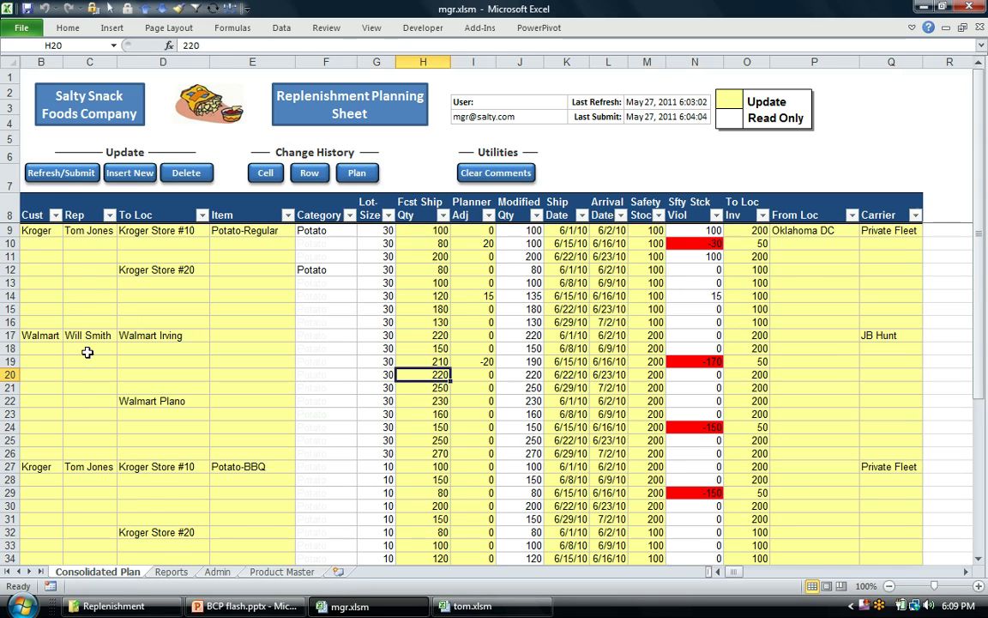
click(219, 571)
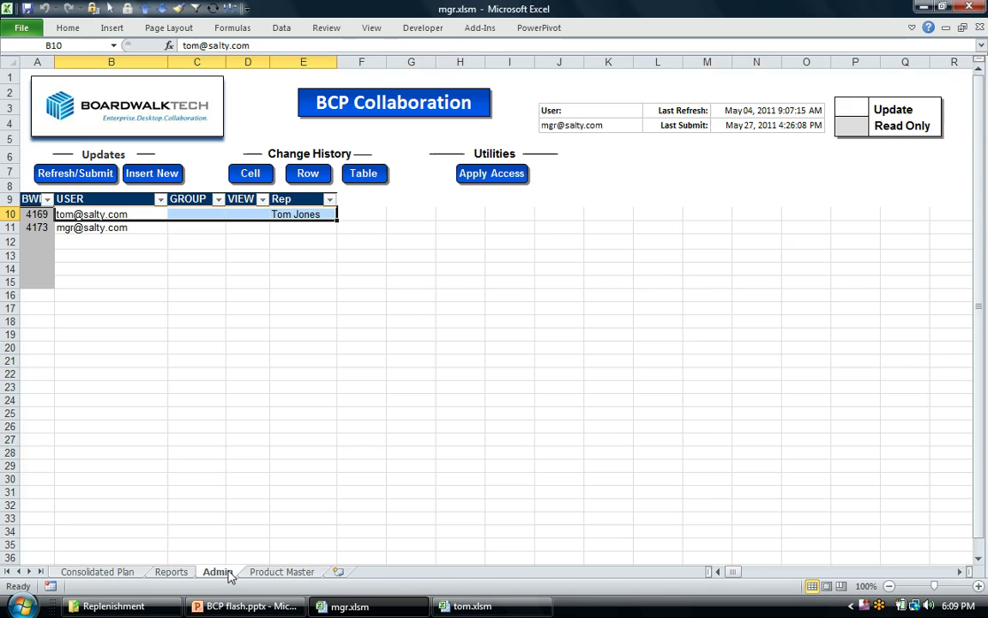
click(317, 312)
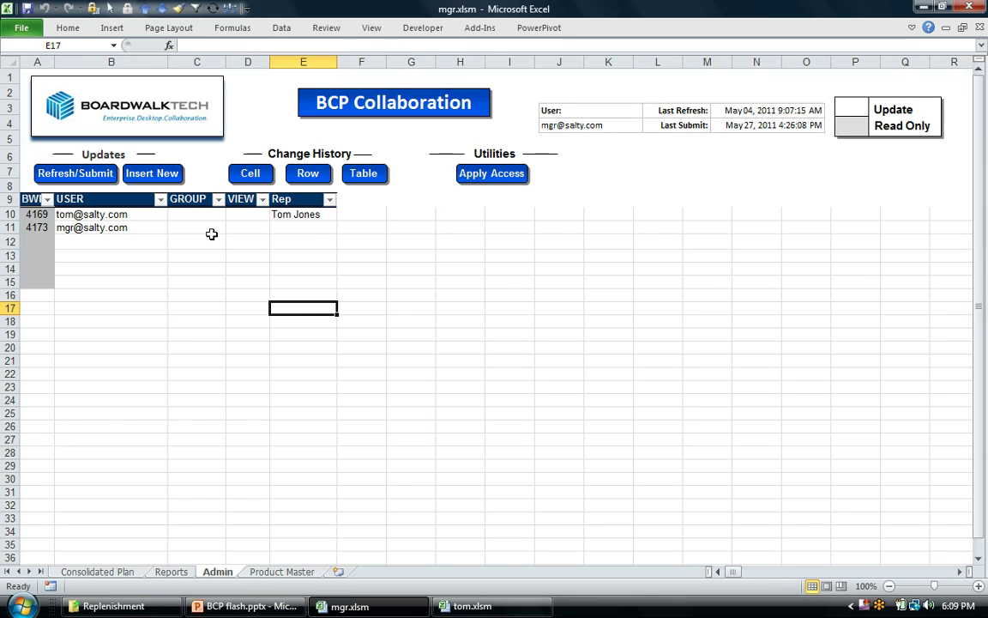
drag(121, 213, 112, 387)
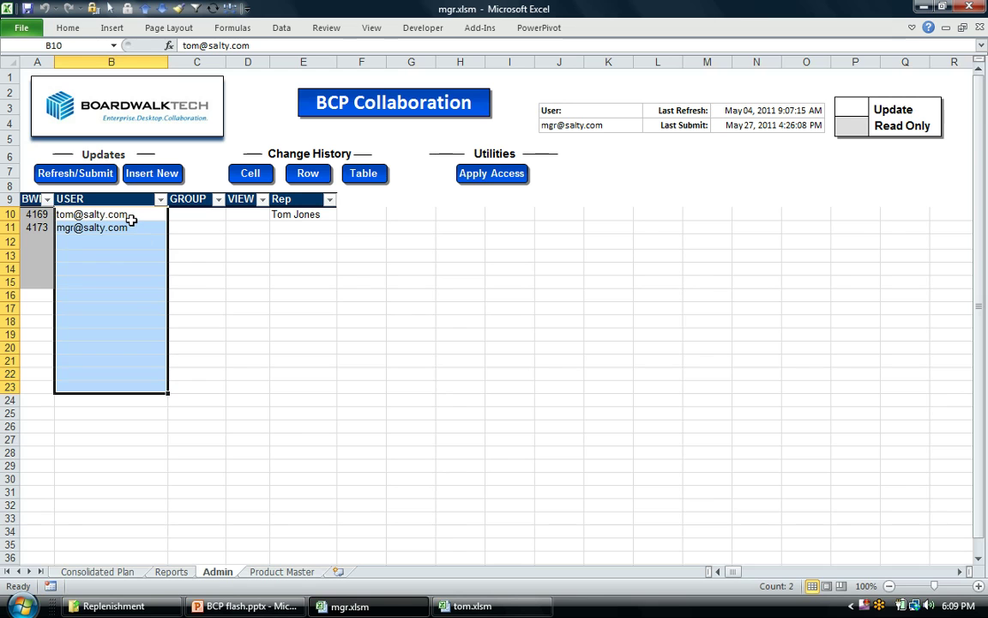
click(310, 216)
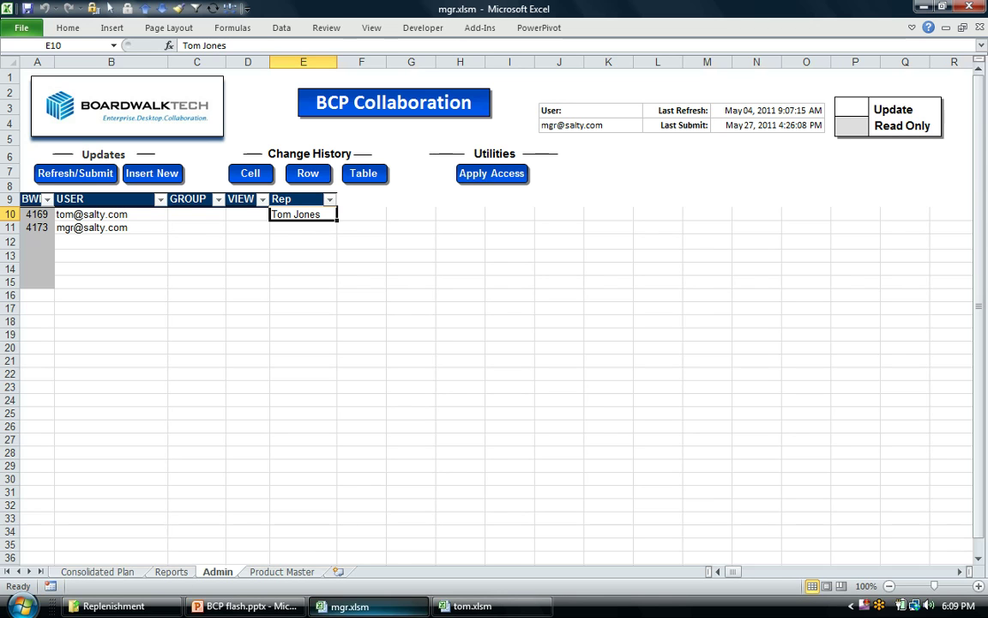
click(97, 571)
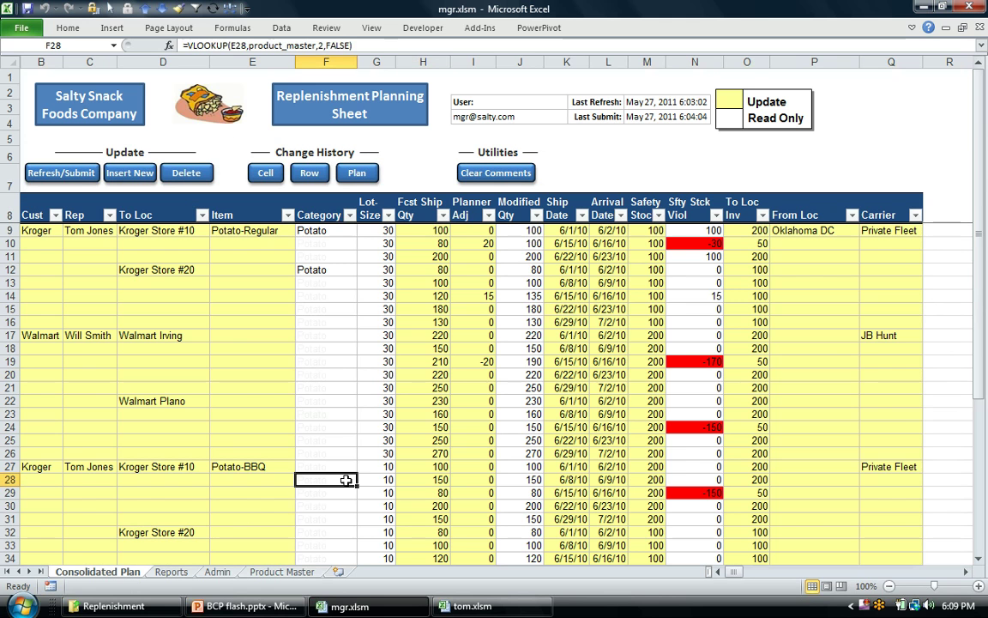
Step: Switch to tom.xlsm and fill the Rep cells down the plan with Ctrl+D
click(483, 608)
click(438, 375)
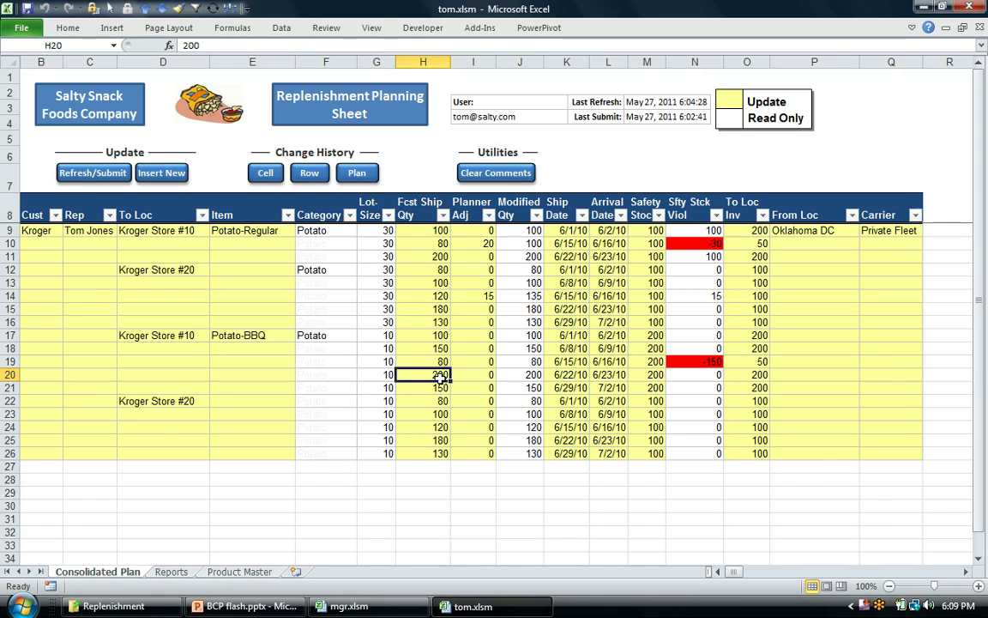
drag(88, 230, 86, 453)
key(ctrl+d)
click(290, 400)
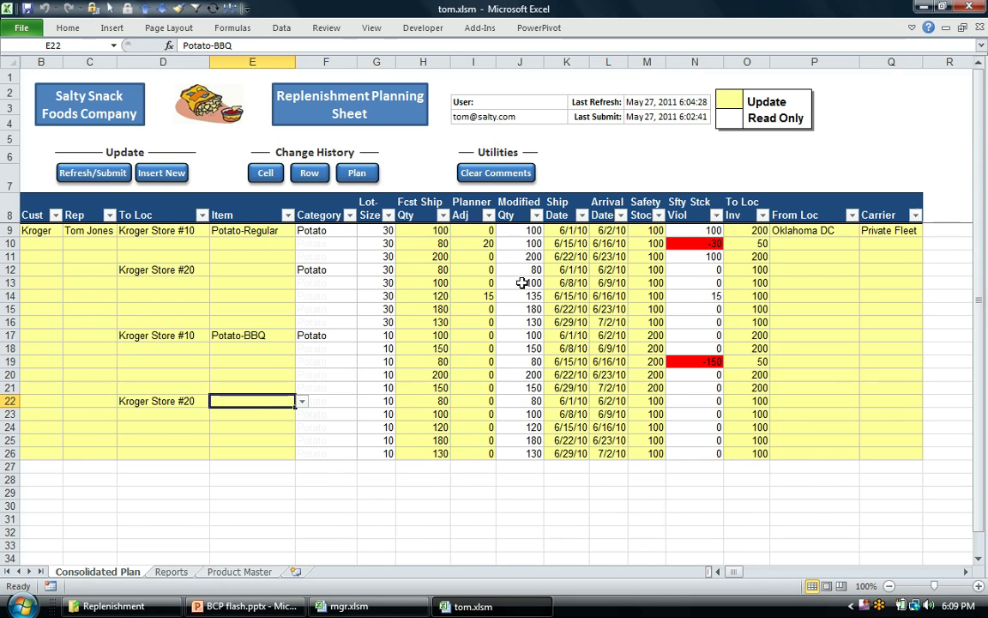
Step: Change the Planner Adj in I10 from 20 to 60 and pick row 12 for a new row
click(493, 245)
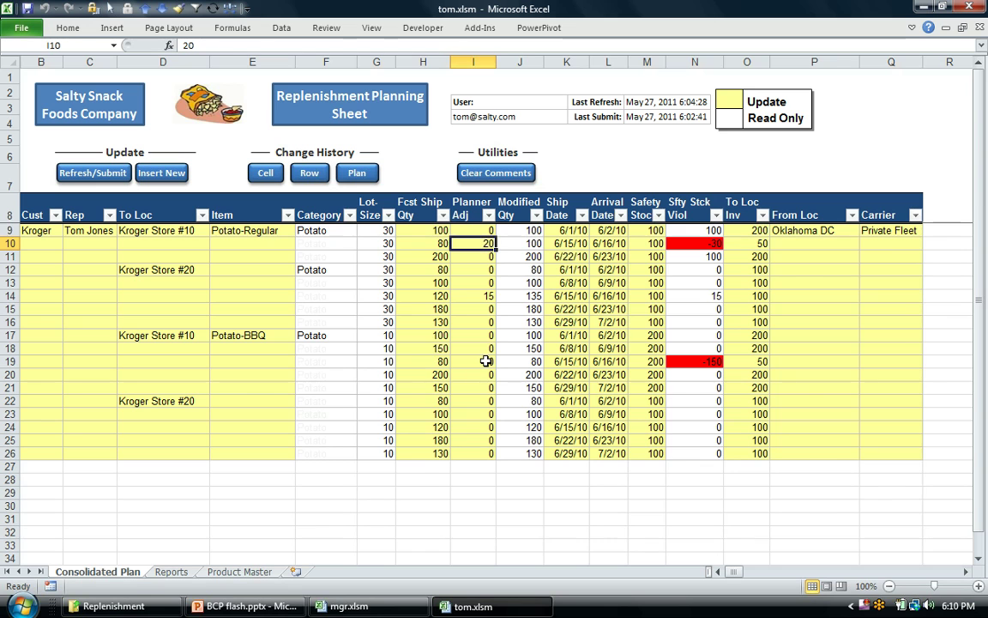
text(60)
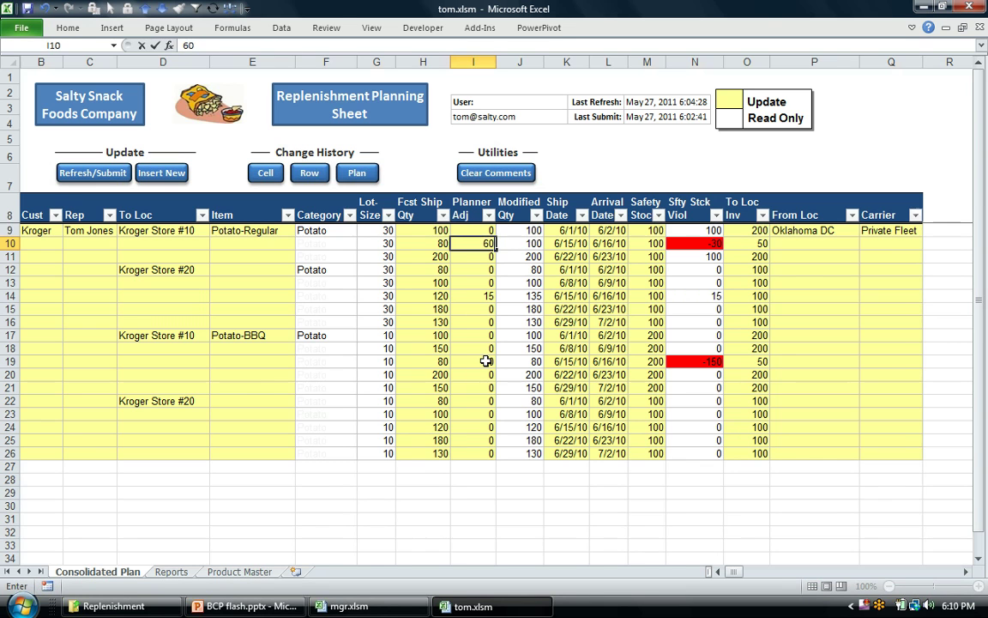
key(Return)
click(653, 321)
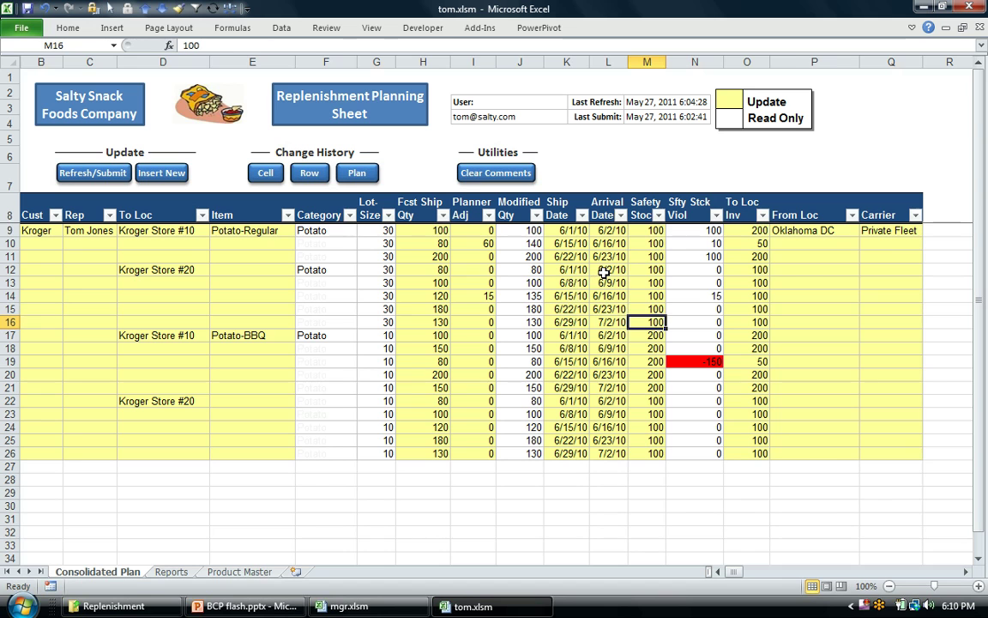
click(170, 269)
Step: Insert a new row 12 and copy row 11's data into it
click(161, 173)
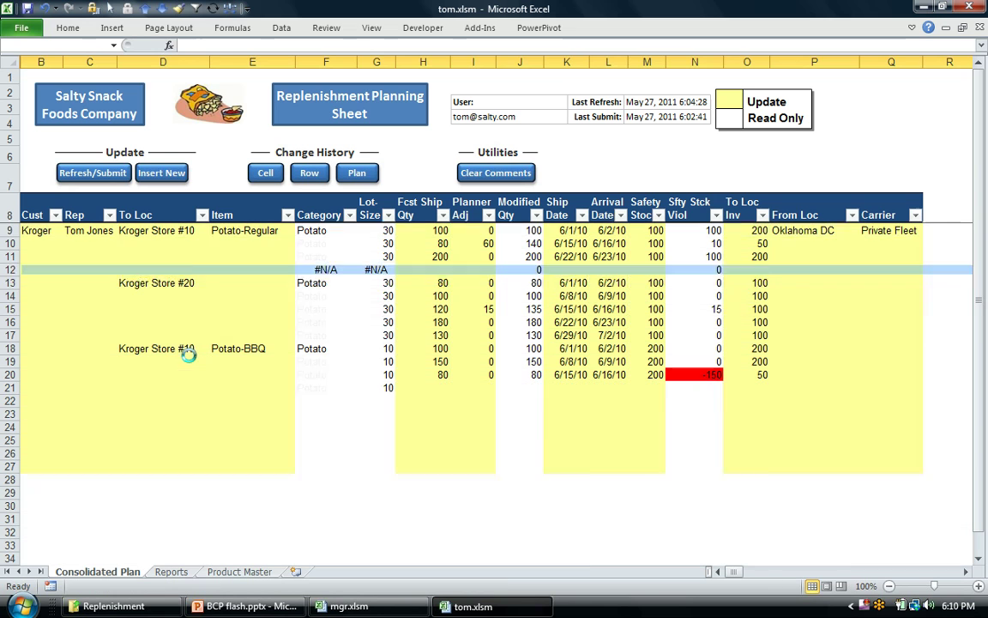
click(172, 362)
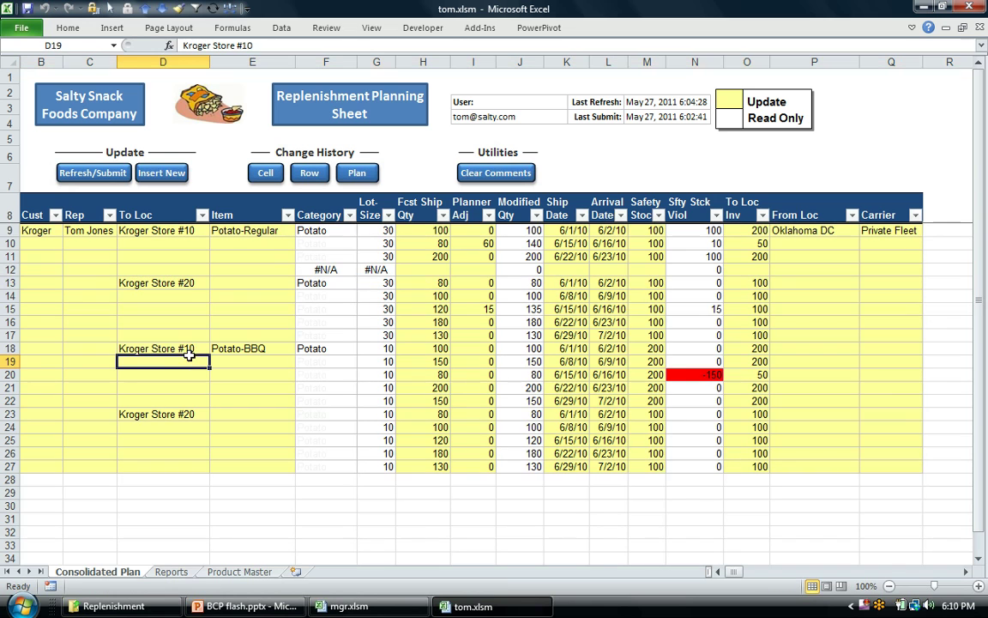
click(45, 267)
drag(47, 256, 736, 259)
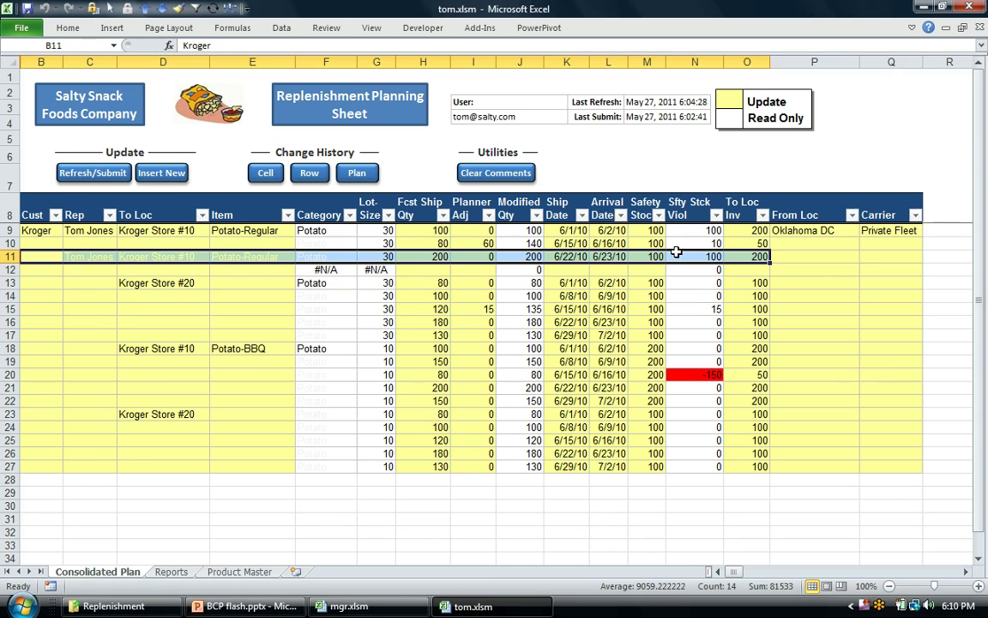
key(ctrl+c)
click(43, 271)
key(ctrl+v)
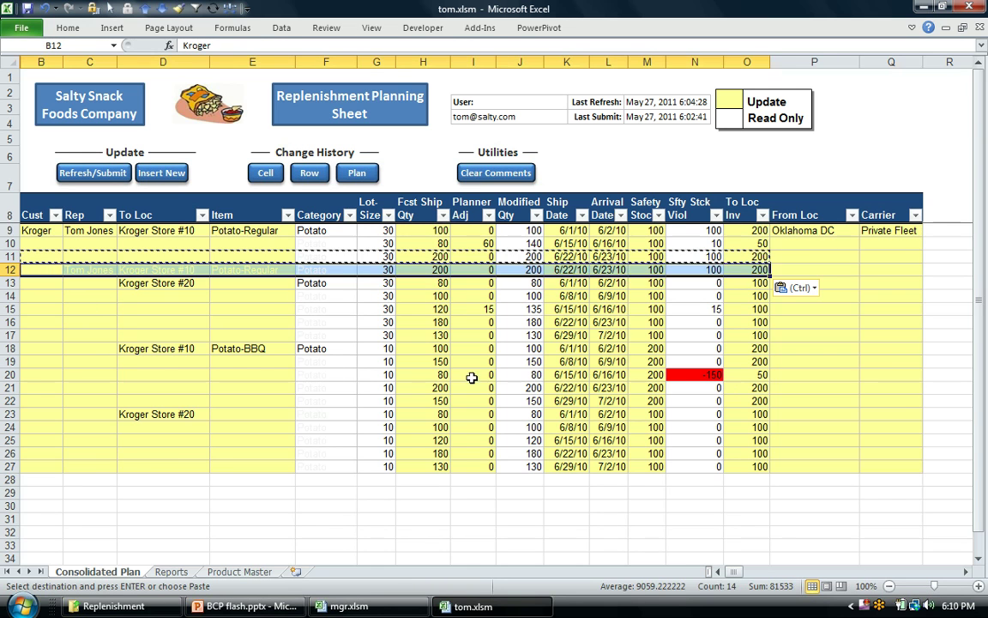
Step: Copy the ship and arrival dates from row 17 into K12 of the new row
click(472, 375)
drag(565, 334, 603, 334)
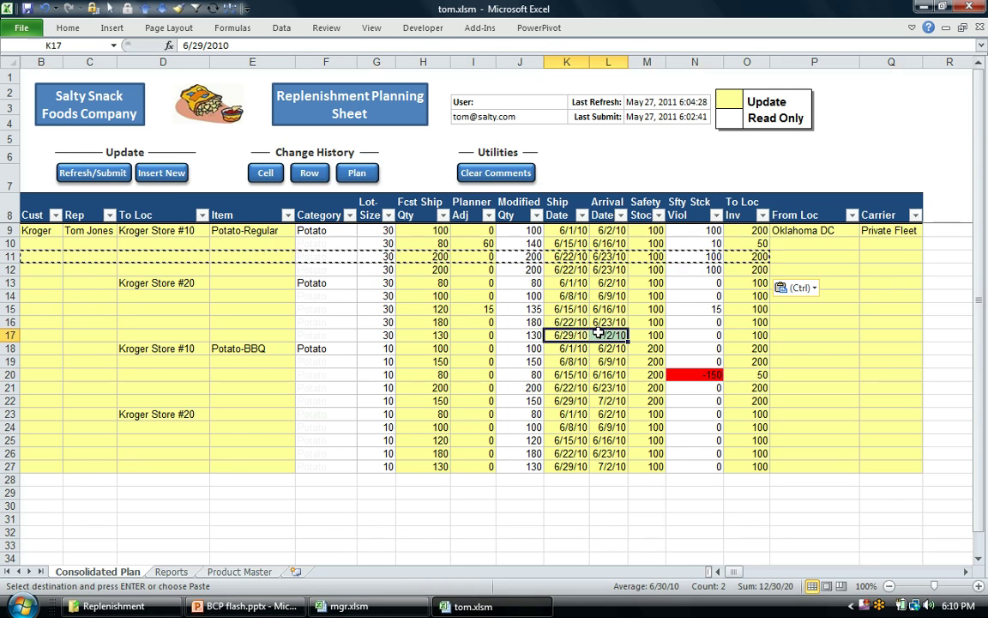
key(ctrl+c)
click(566, 269)
key(ctrl+v)
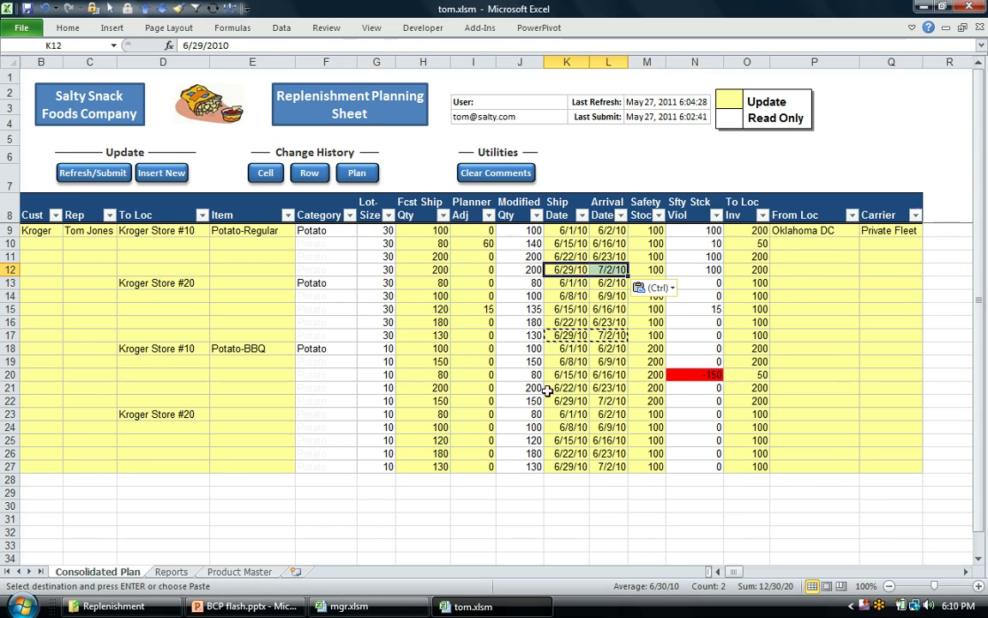
click(519, 387)
Step: Enter 150 as row 12's Fcst Ship Qty, then check the lot size in G18 and adjustment in I17
click(431, 267)
text(1)
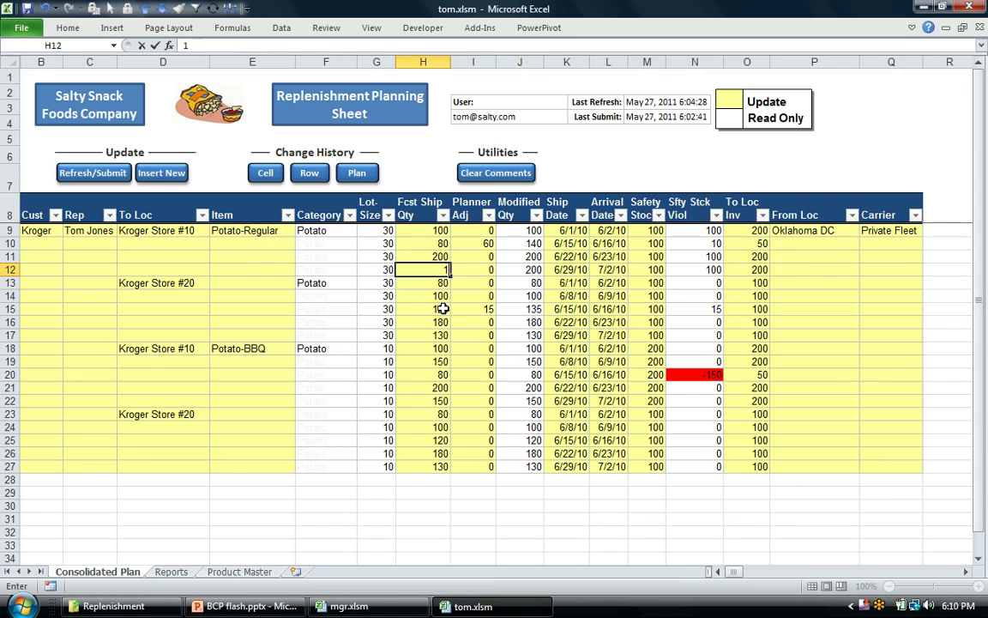
text(50)
key(Return)
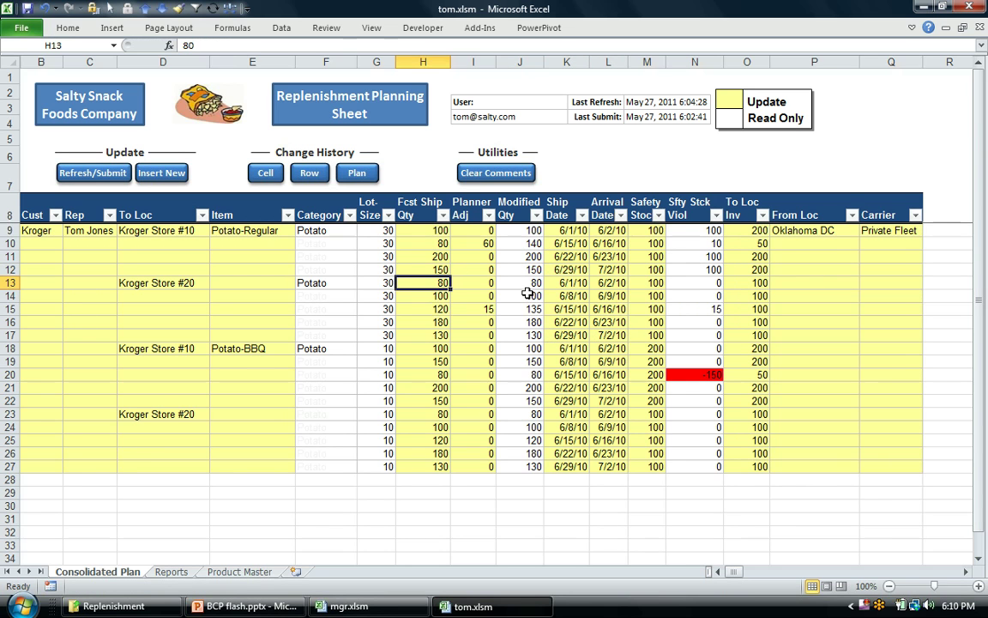
key(Down)
key(Down)
key(Down)
key(Down)
key(Right)
key(Right)
key(Right)
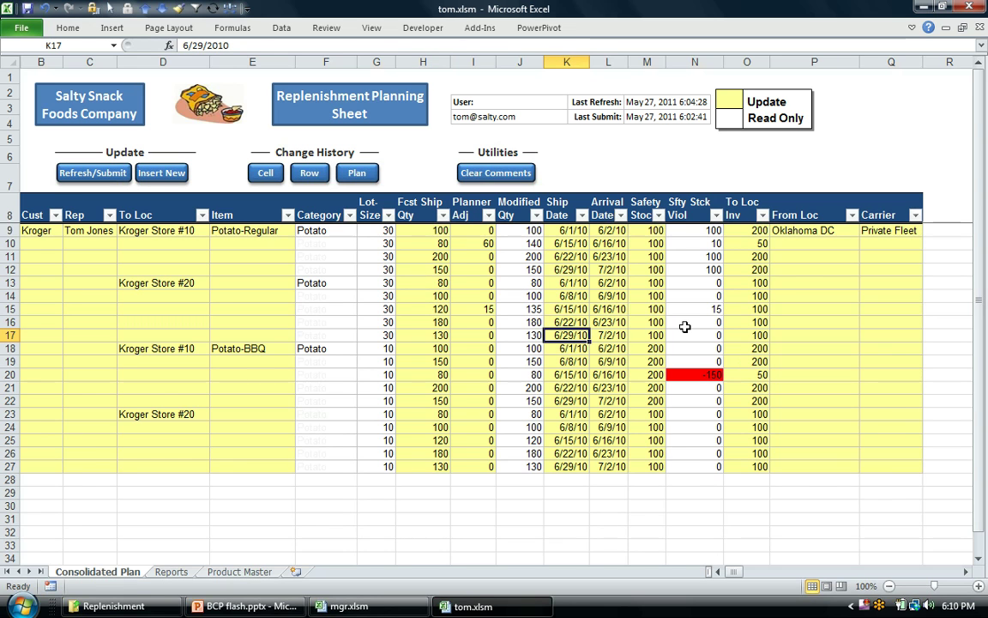
click(371, 351)
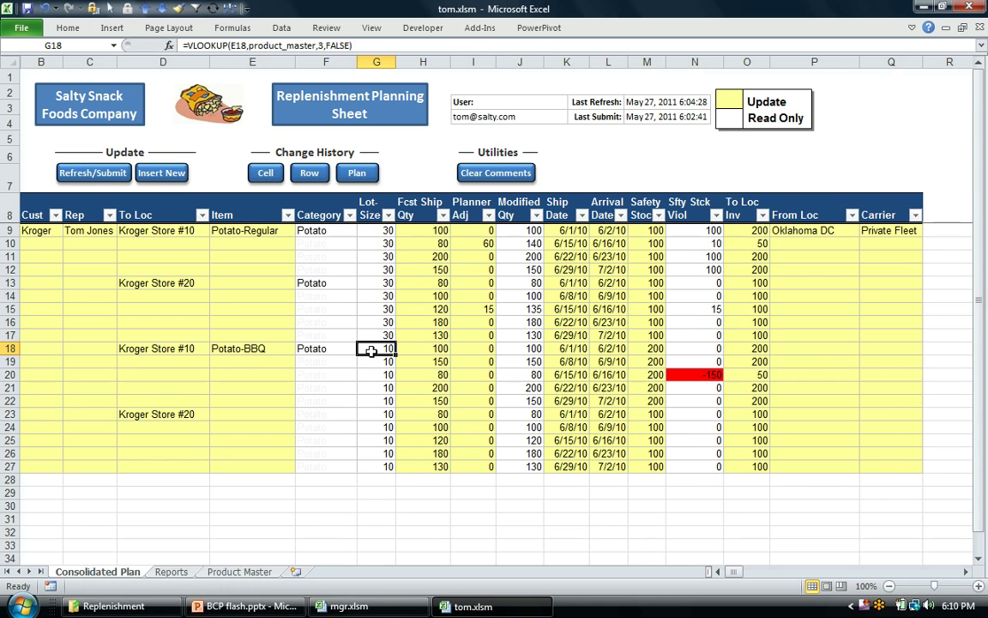
click(486, 334)
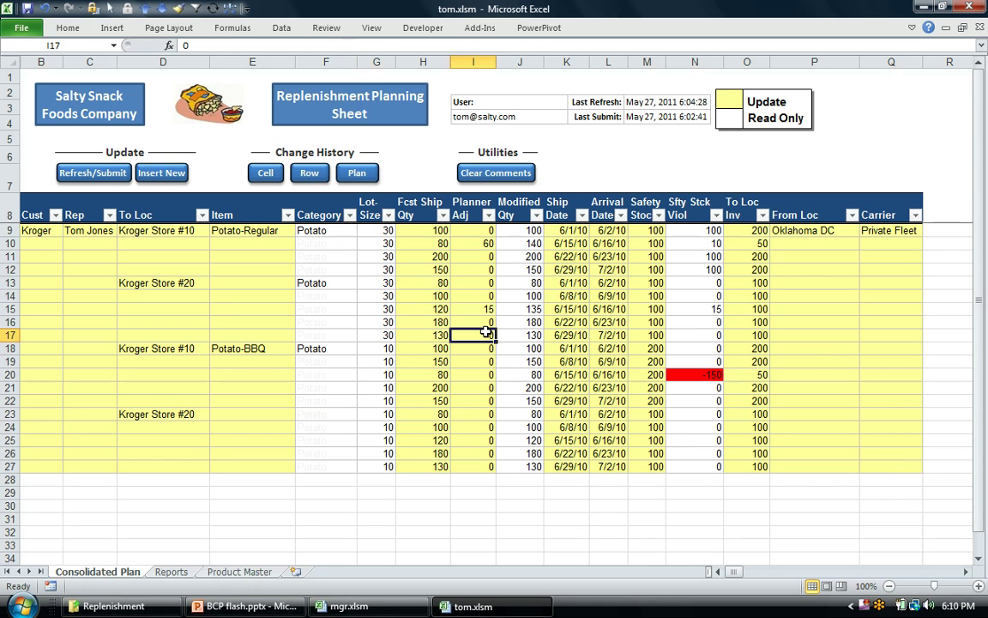
Step: Submit Tom's Consolidated Plan table with the comment 'my updates' and save the workbook
click(93, 167)
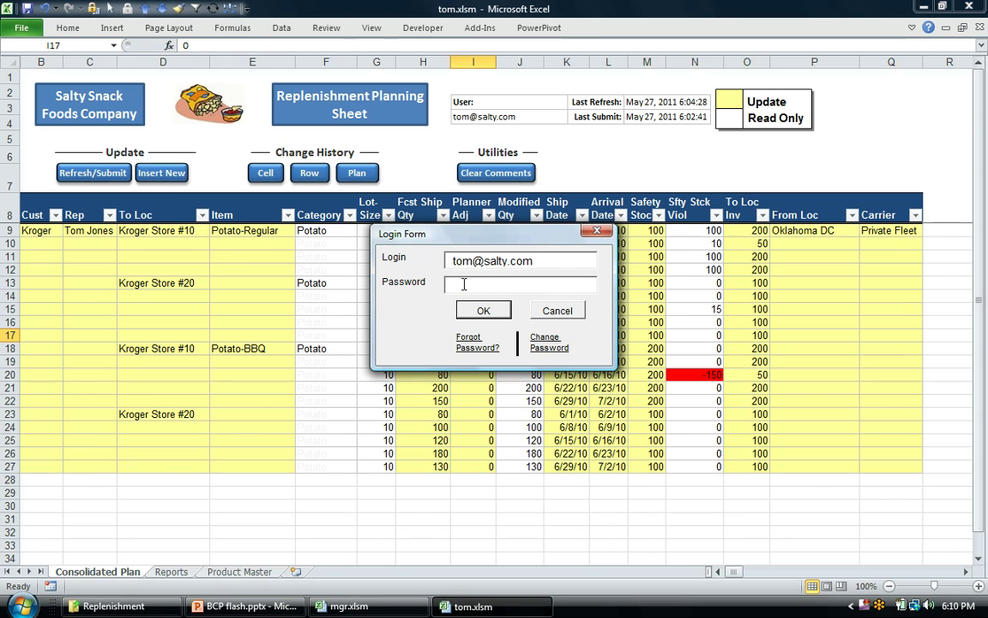
click(483, 311)
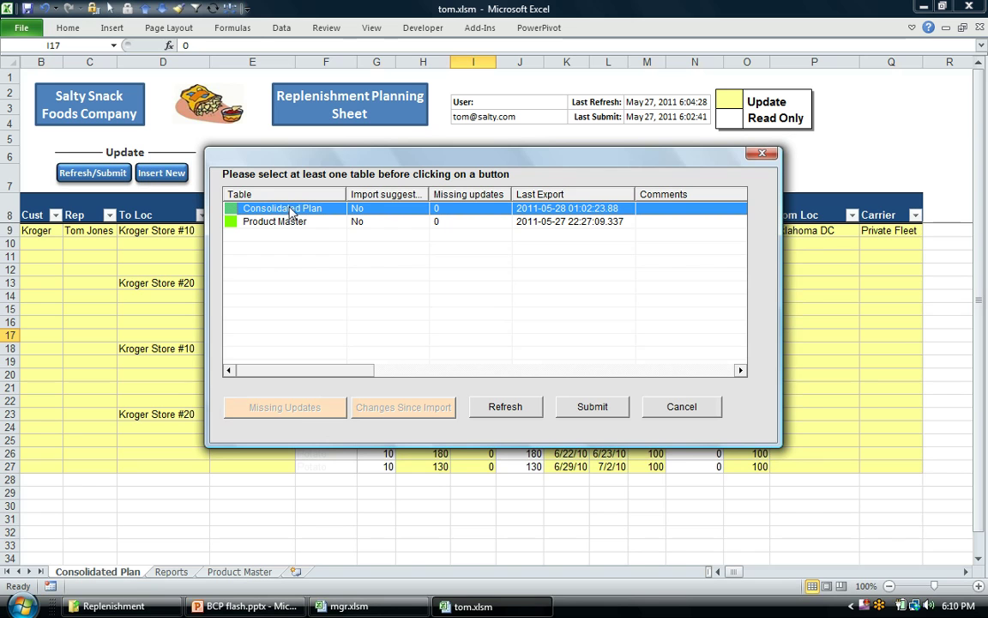
click(573, 401)
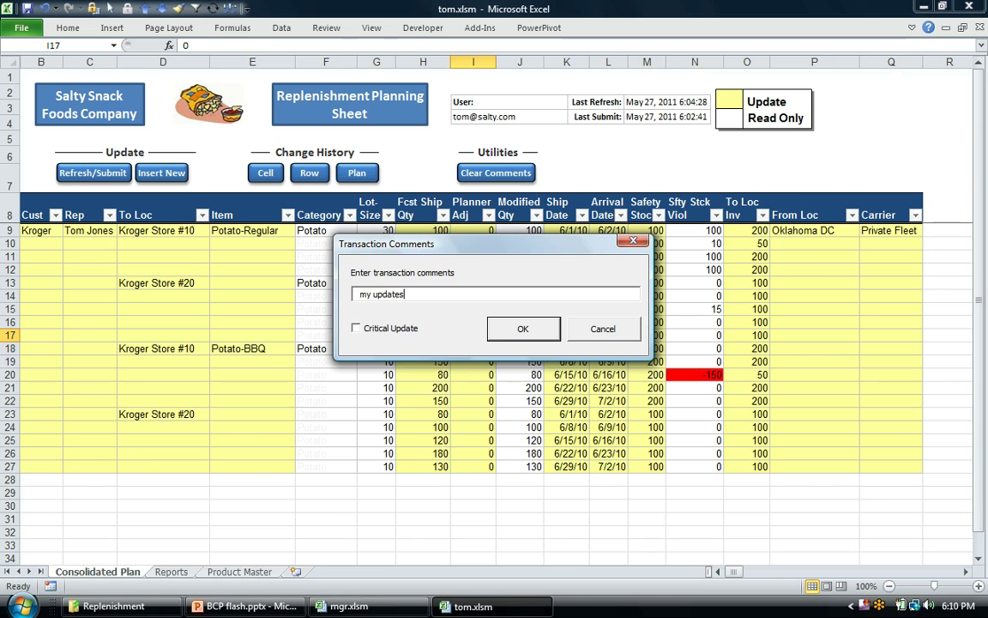
click(522, 328)
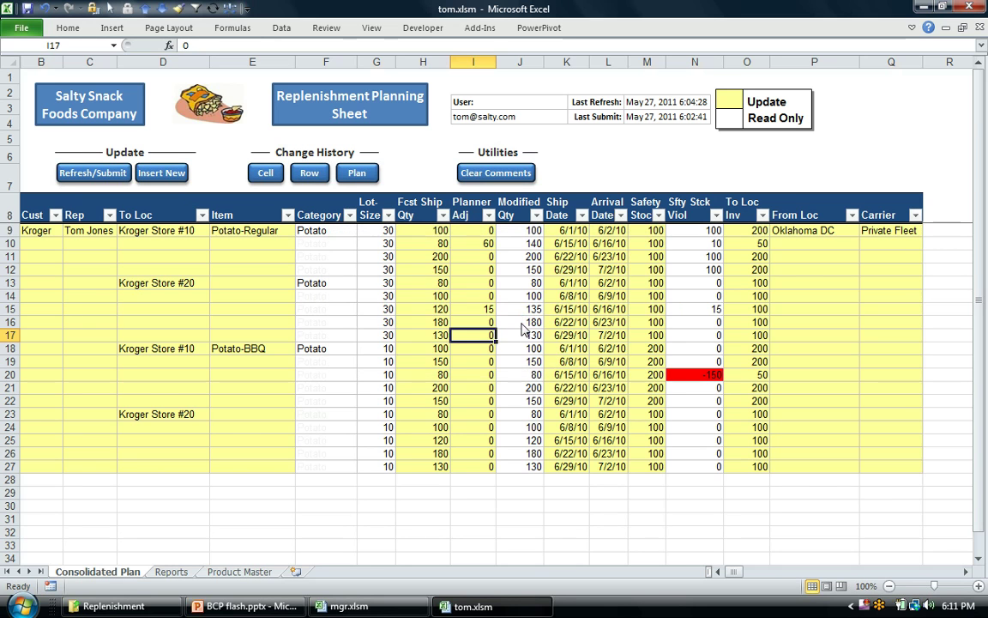
click(521, 352)
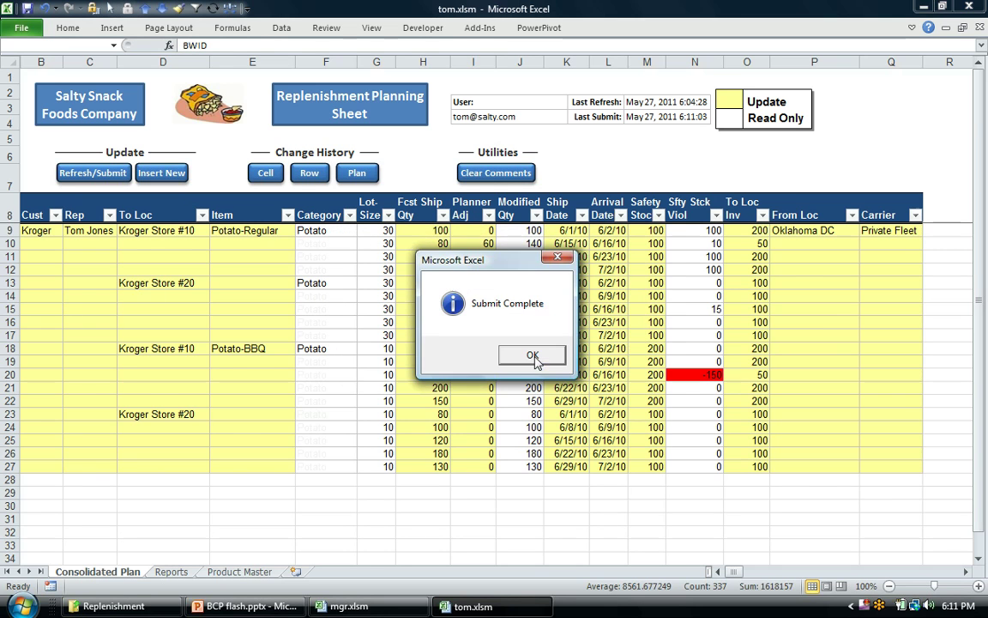
click(534, 352)
click(521, 335)
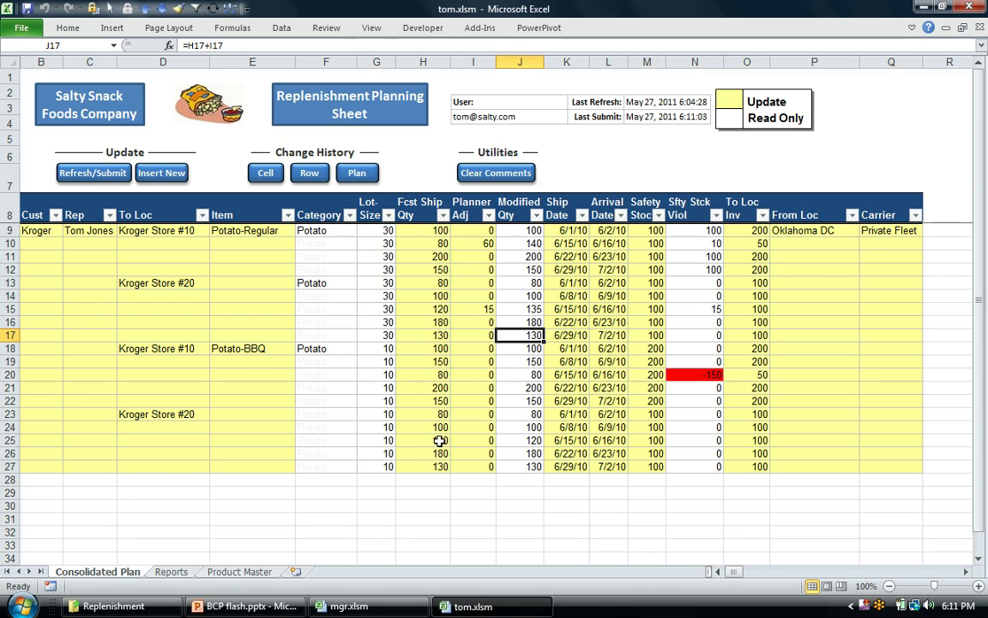
Step: Switch to mgr.xlsm and log in to Refresh/Submit with the manager account
click(378, 607)
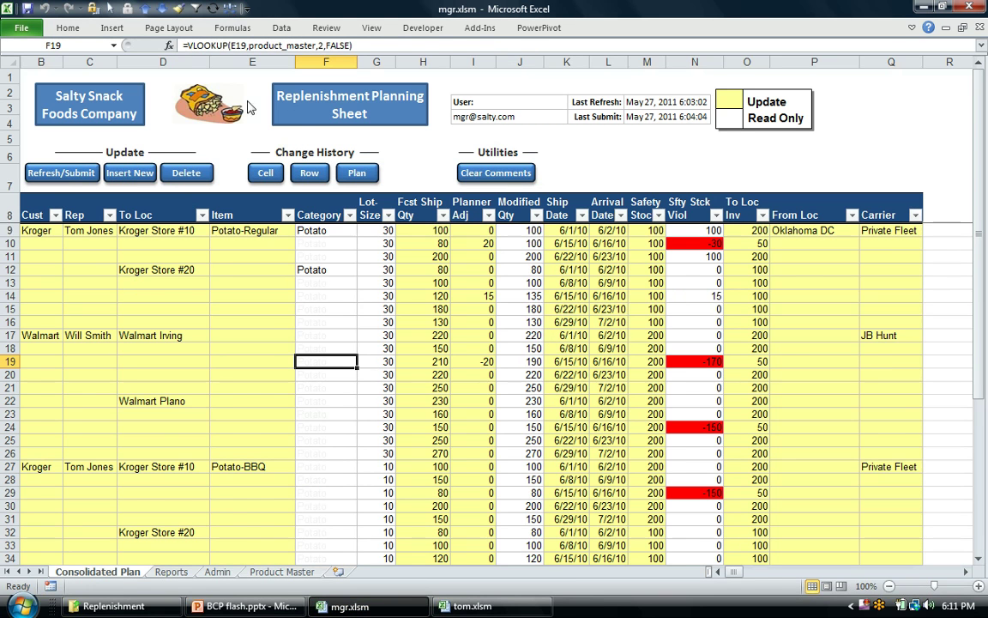
click(339, 321)
click(67, 173)
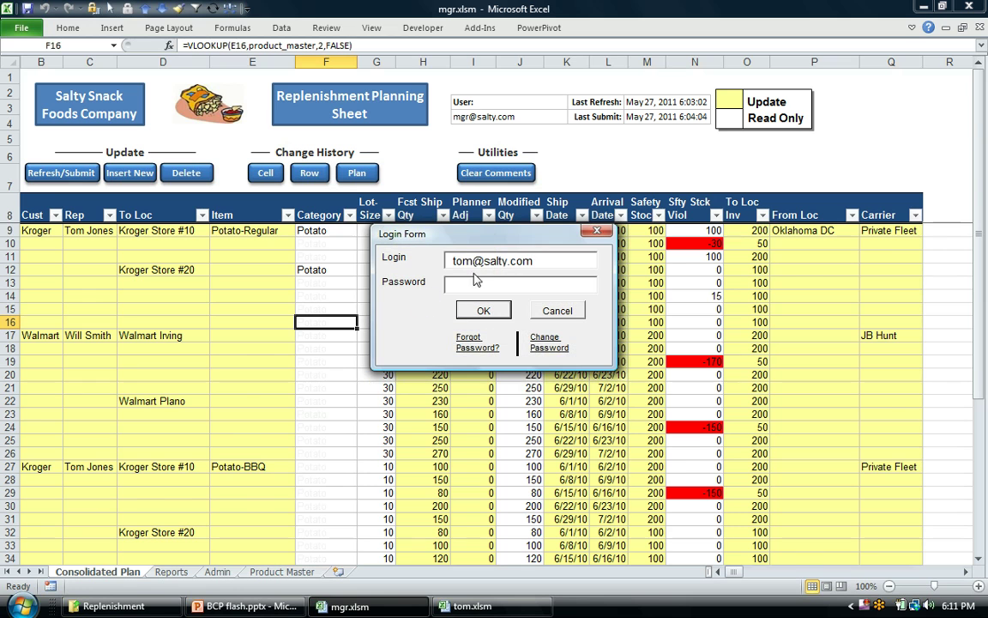
drag(476, 269, 473, 262)
text(mgr)
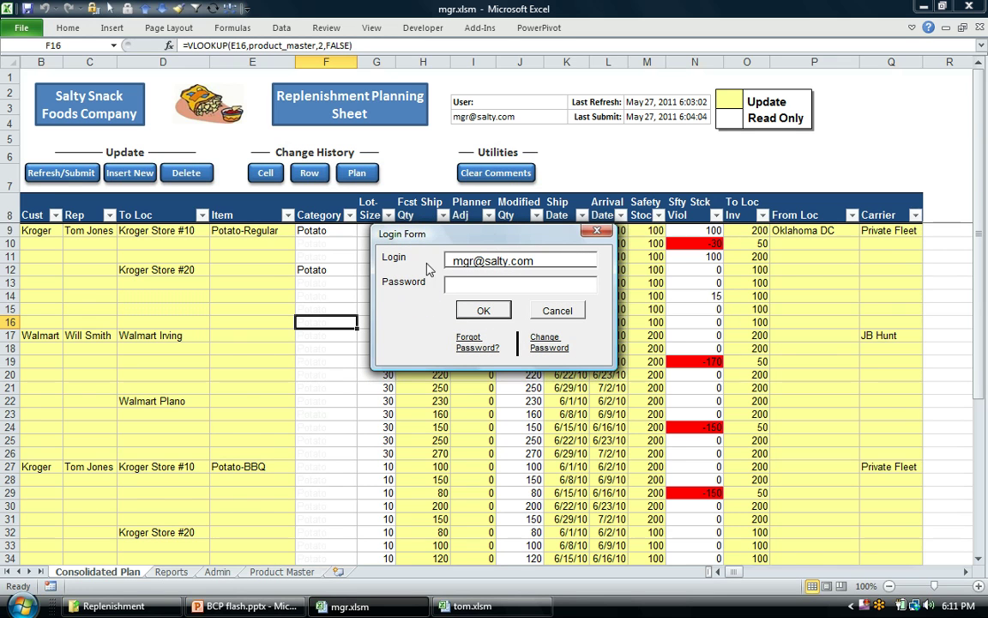
click(481, 287)
click(486, 311)
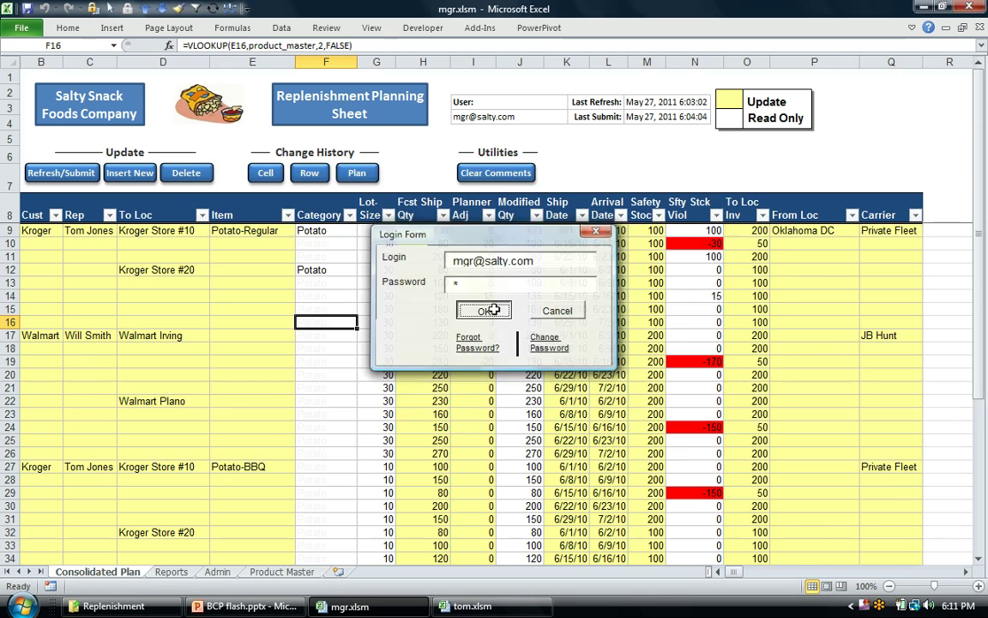
Step: Refresh the tables from the server, save, and review the change notes on B12 and I10
click(498, 407)
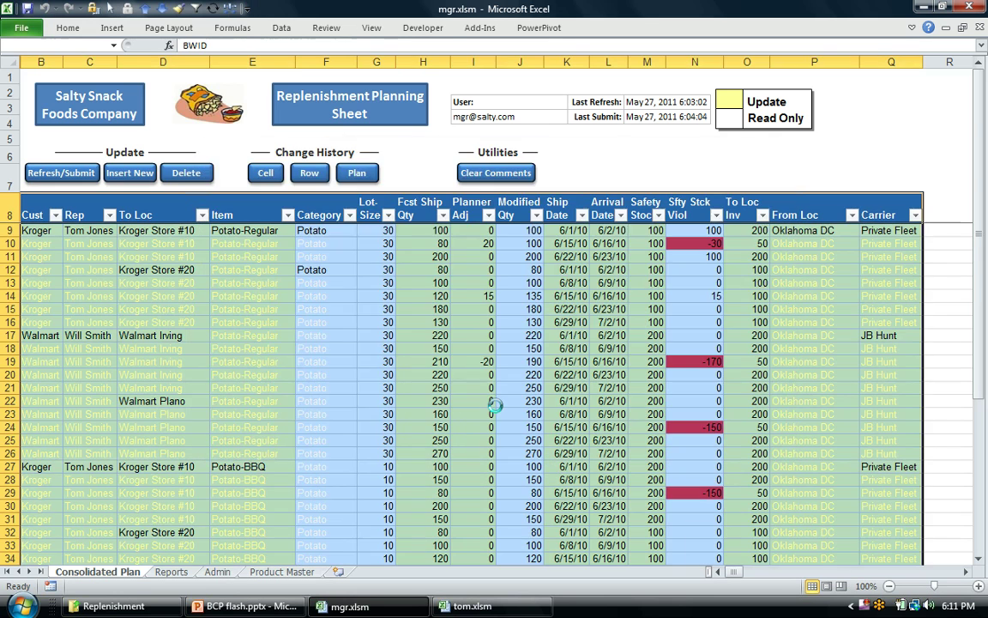
click(486, 361)
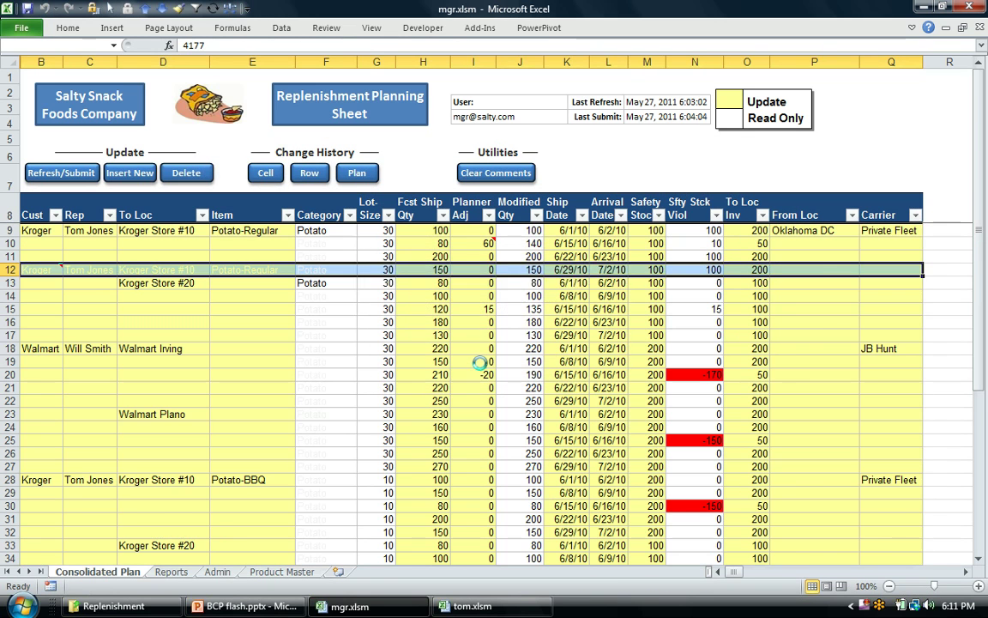
click(518, 414)
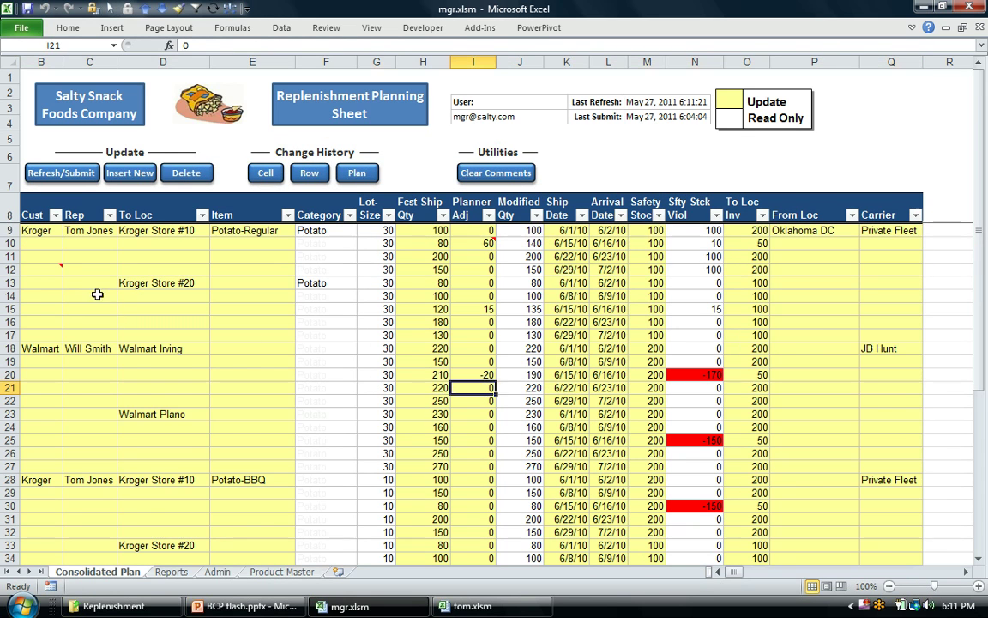
click(46, 269)
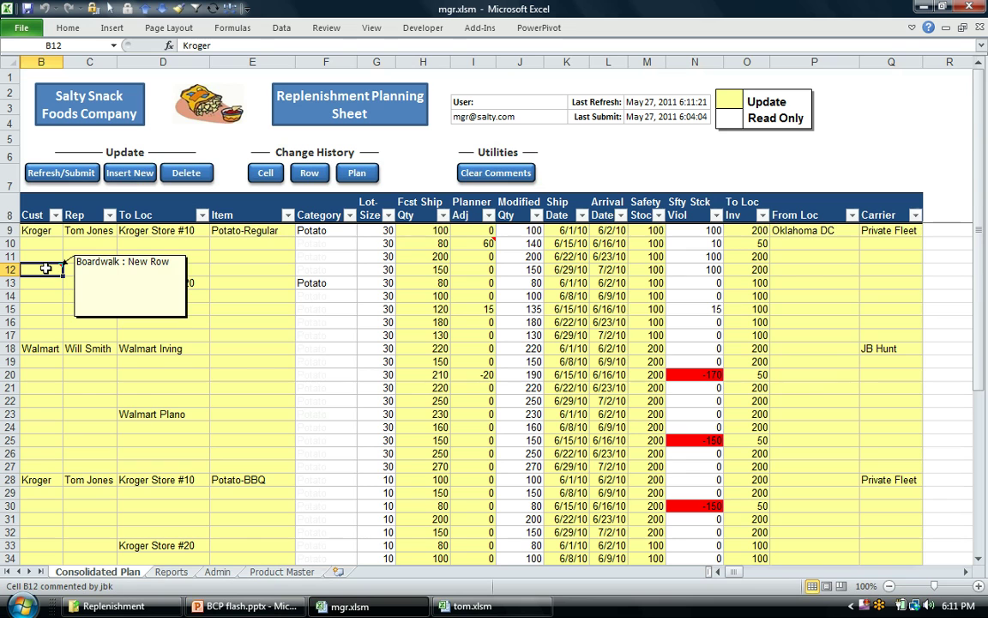
click(478, 244)
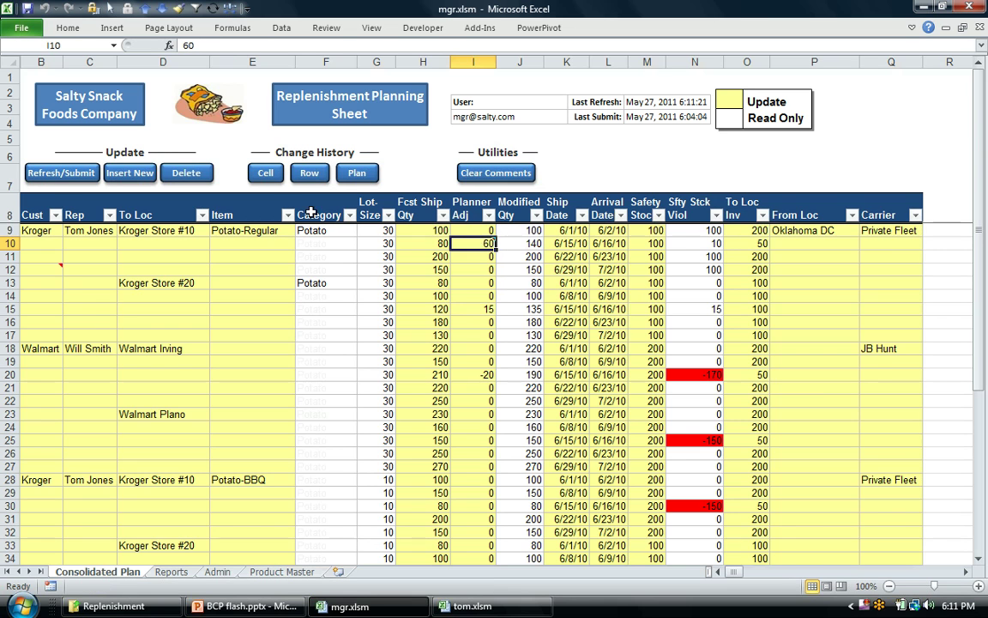
Step: Generate a Past Week cell history for I10, review its 20/60 updates, and return to Consolidated Plan
click(266, 175)
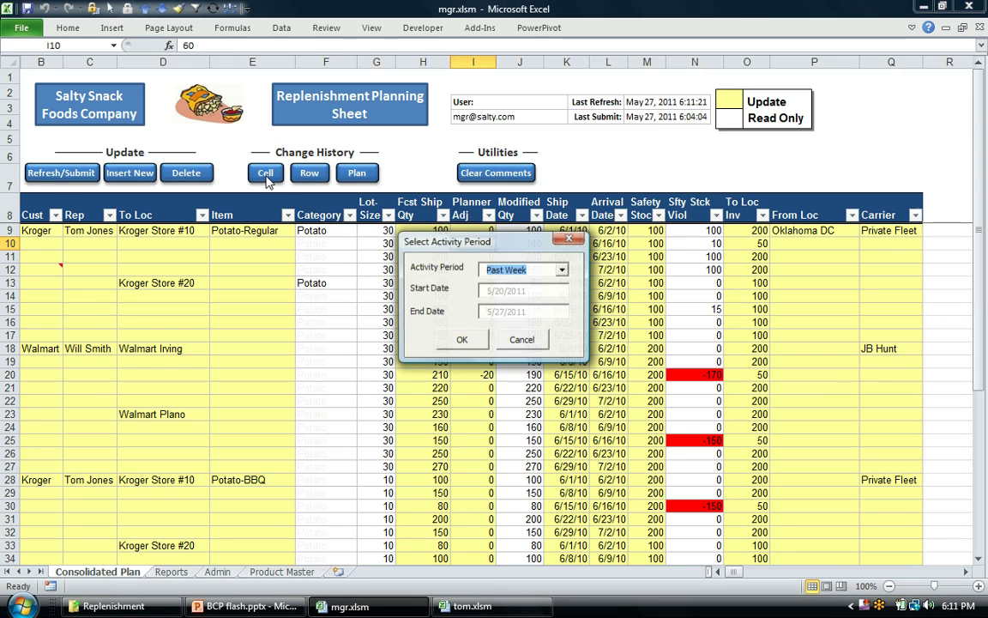
click(460, 341)
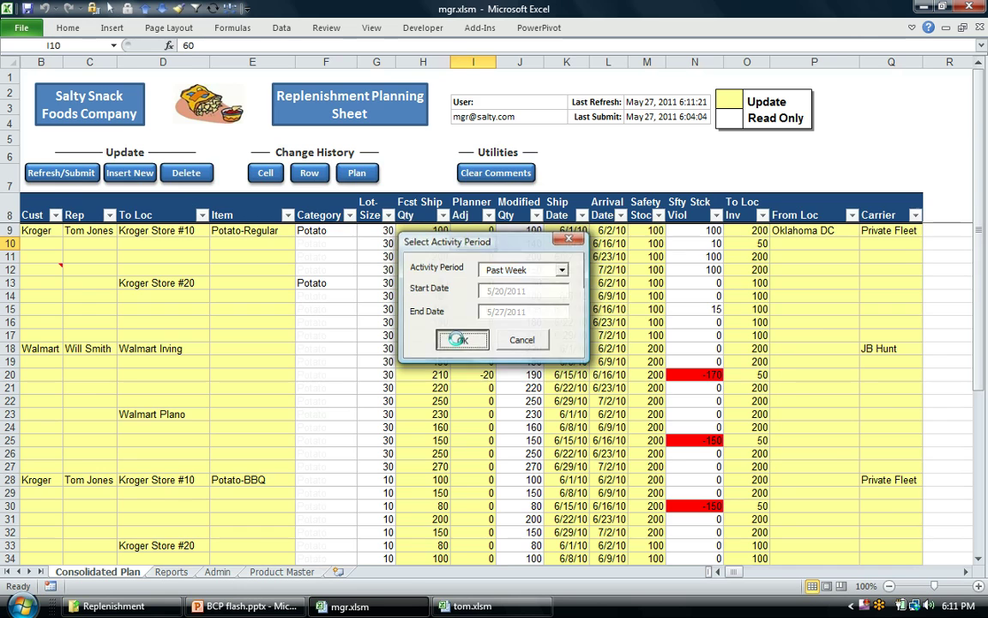
drag(181, 236, 414, 399)
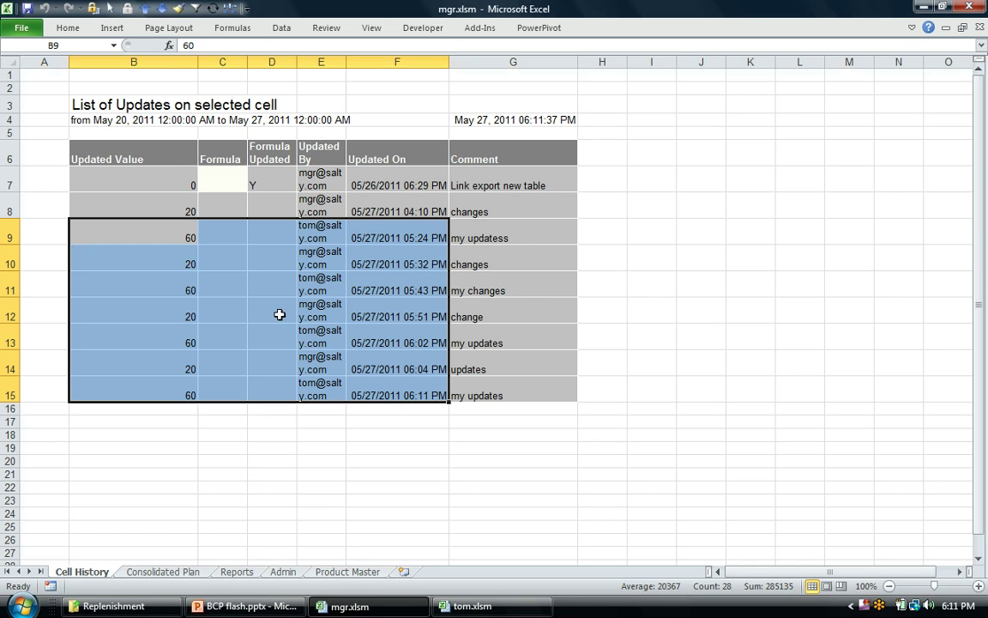
click(159, 572)
click(306, 292)
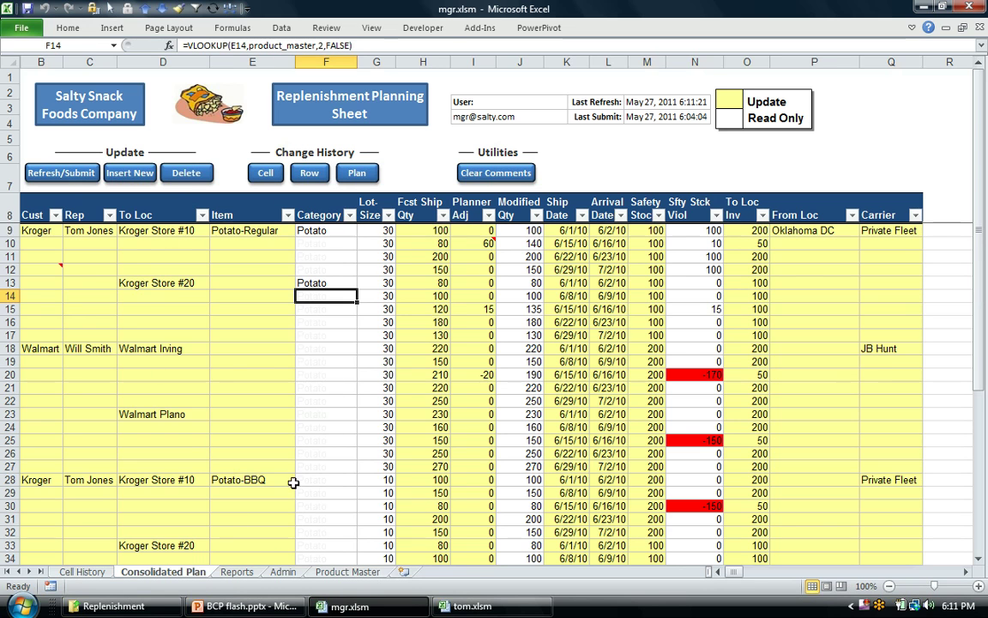
click(236, 571)
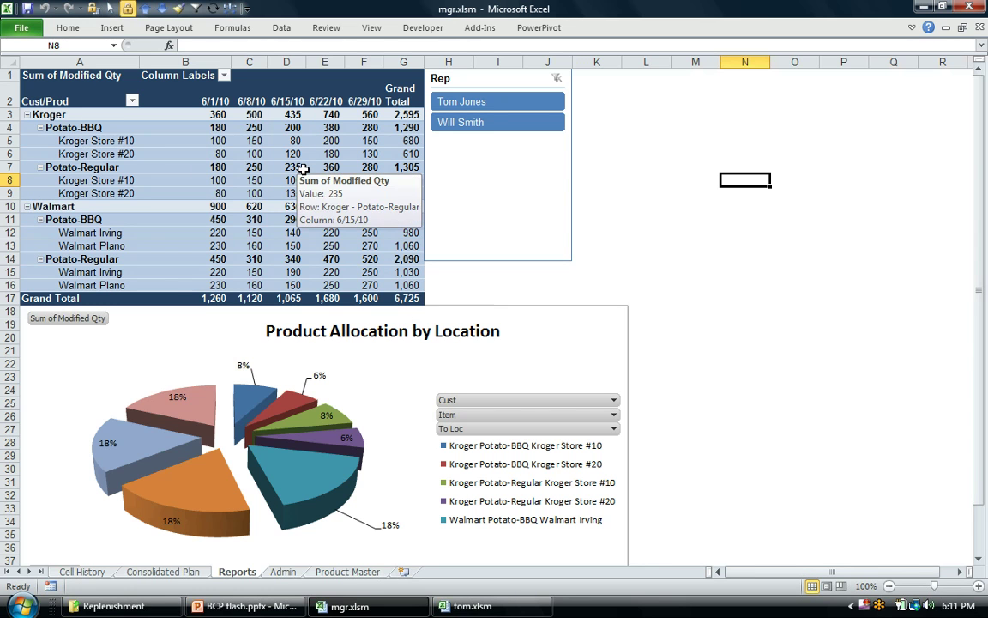
click(459, 122)
click(453, 103)
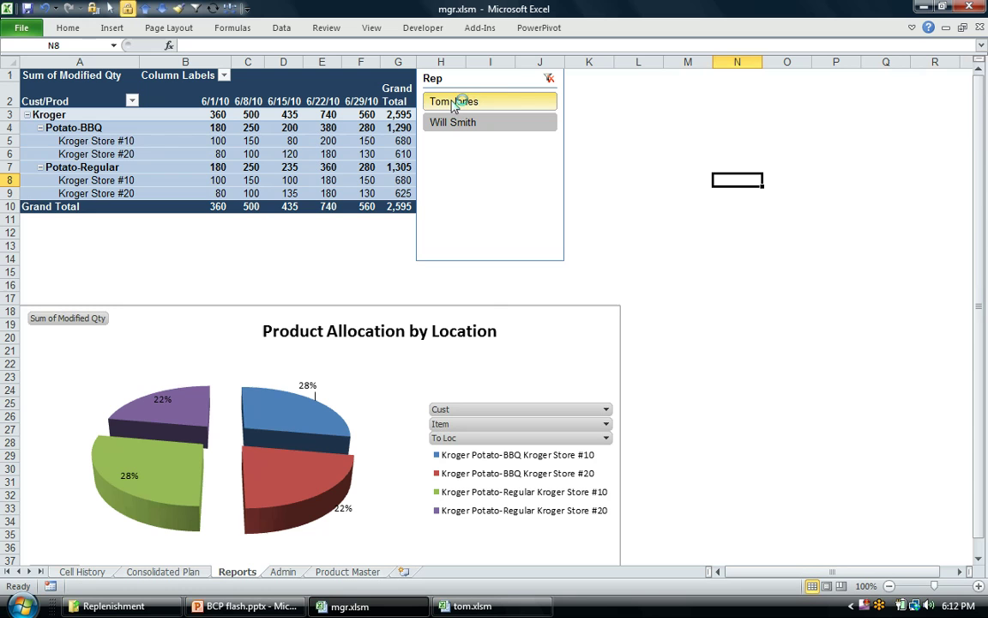
click(551, 77)
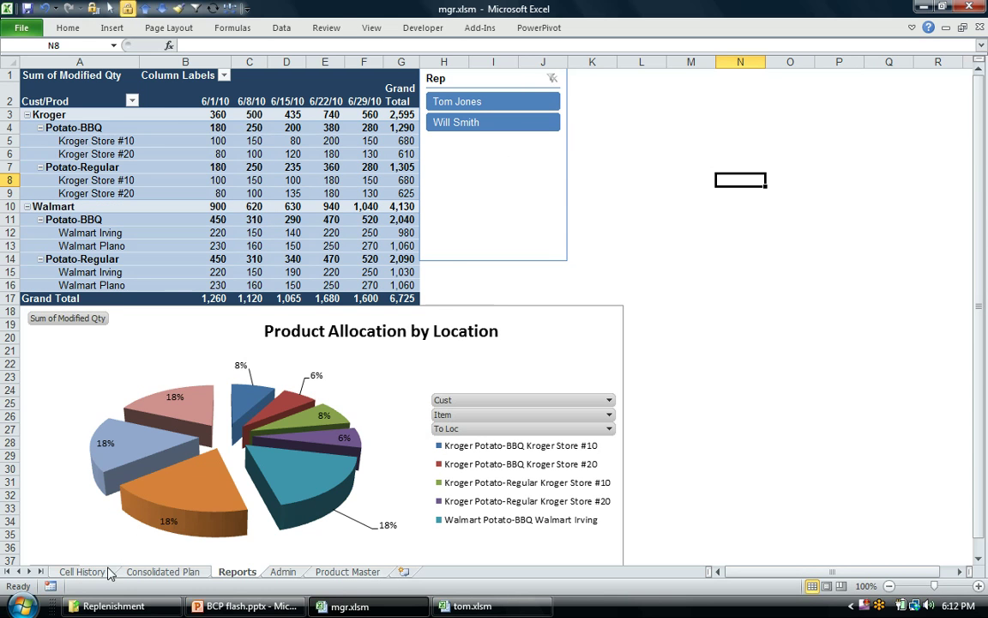
click(163, 571)
click(299, 374)
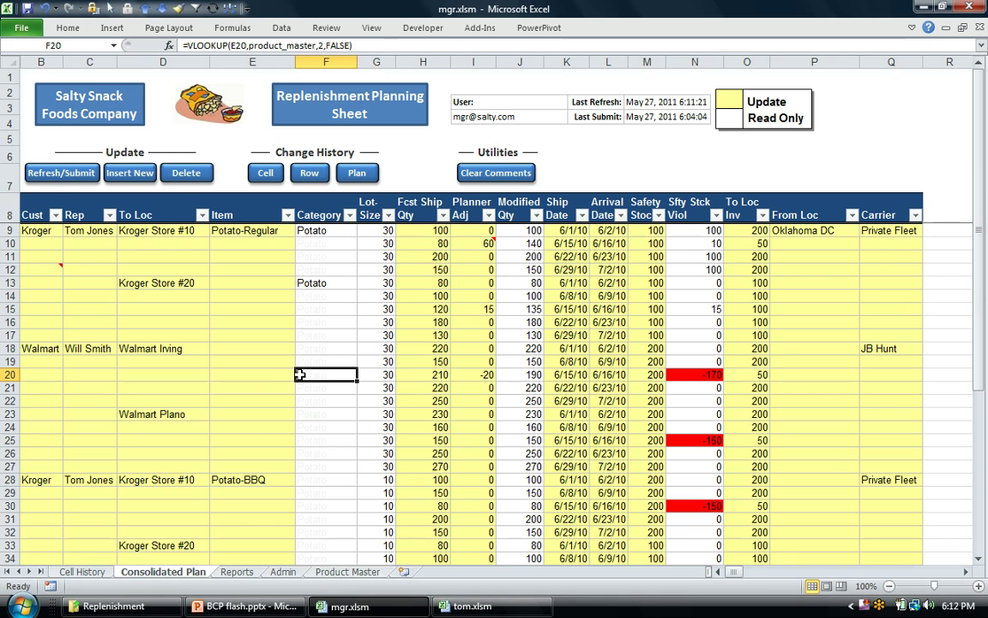
Step: Unprotect the Consolidated Plan sheet and insert a blank column at P
click(91, 10)
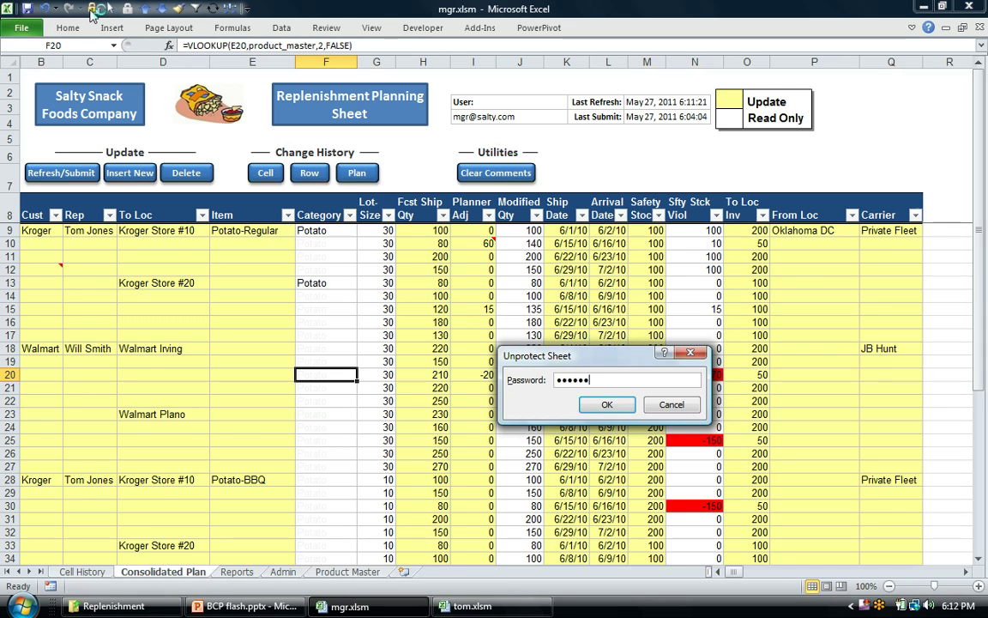
key(Return)
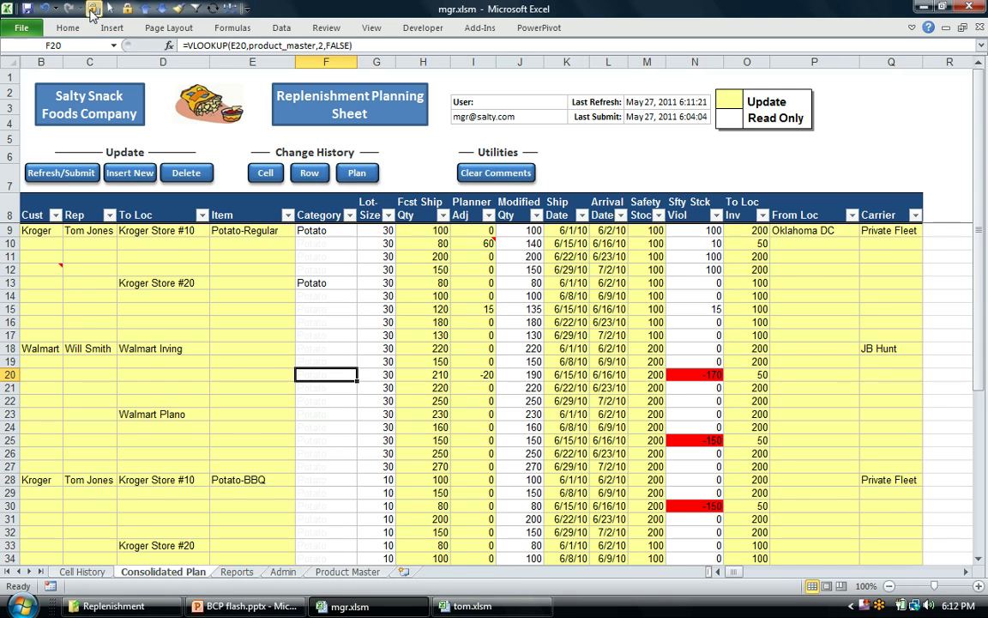
click(823, 62)
right_click(829, 64)
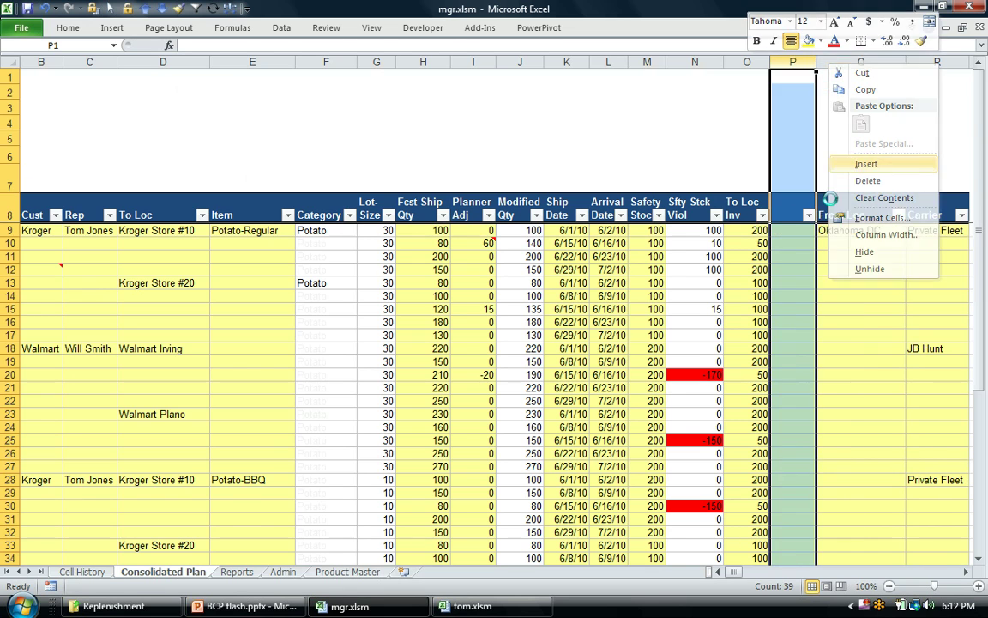
click(865, 163)
Step: Head column P 'Comments', widen it, and enter 'new' in P12
click(795, 210)
text(Comments)
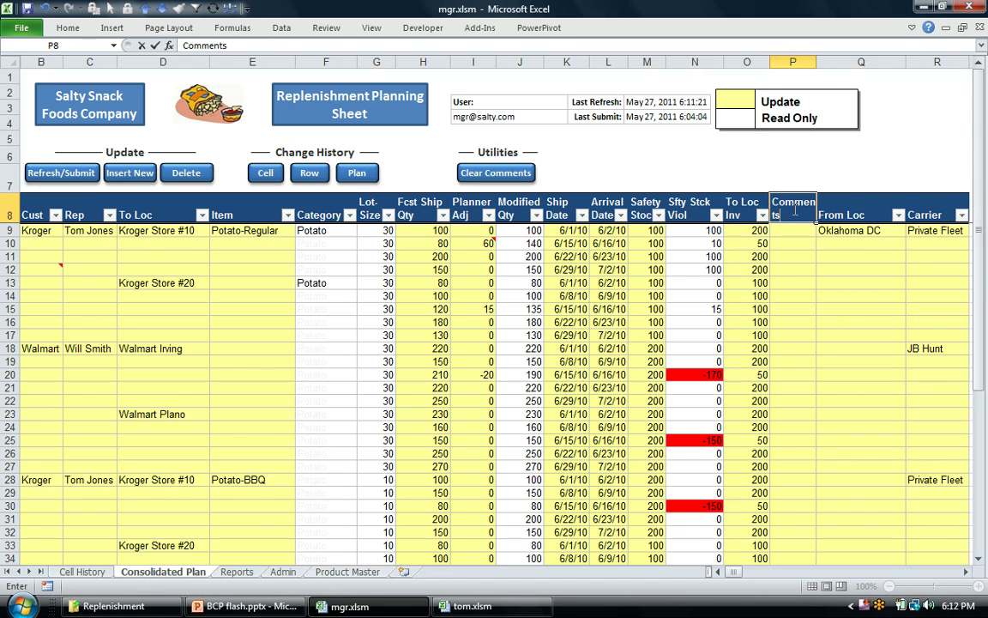
key(Return)
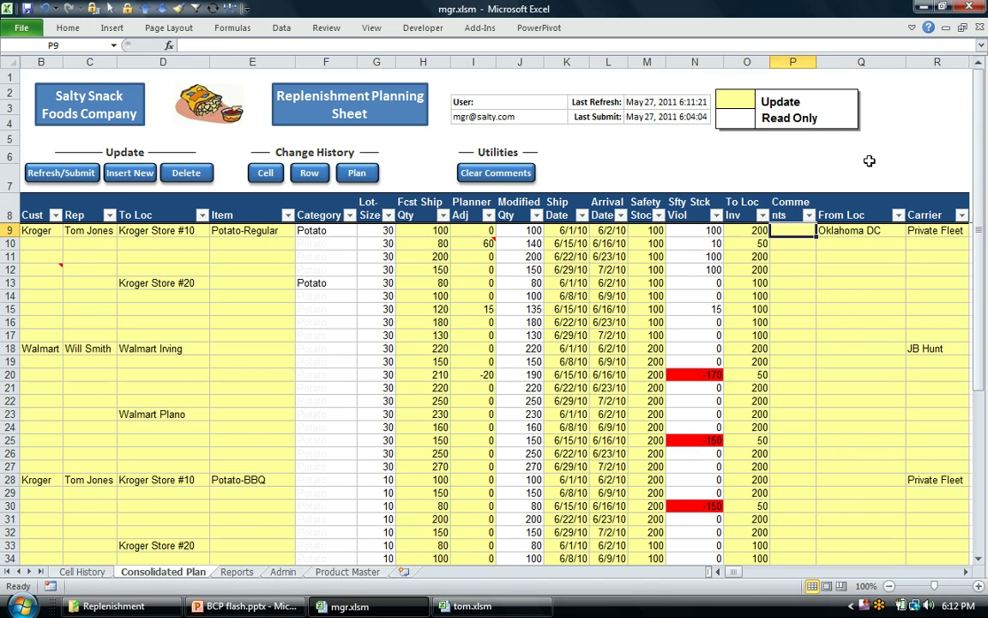
drag(814, 62, 843, 61)
click(808, 268)
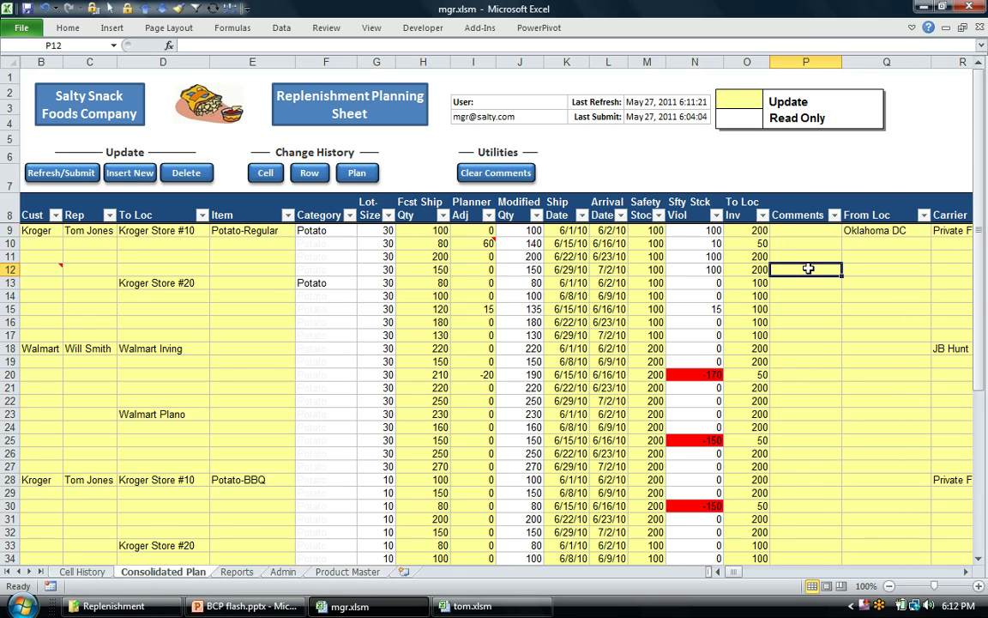
text(new)
key(Return)
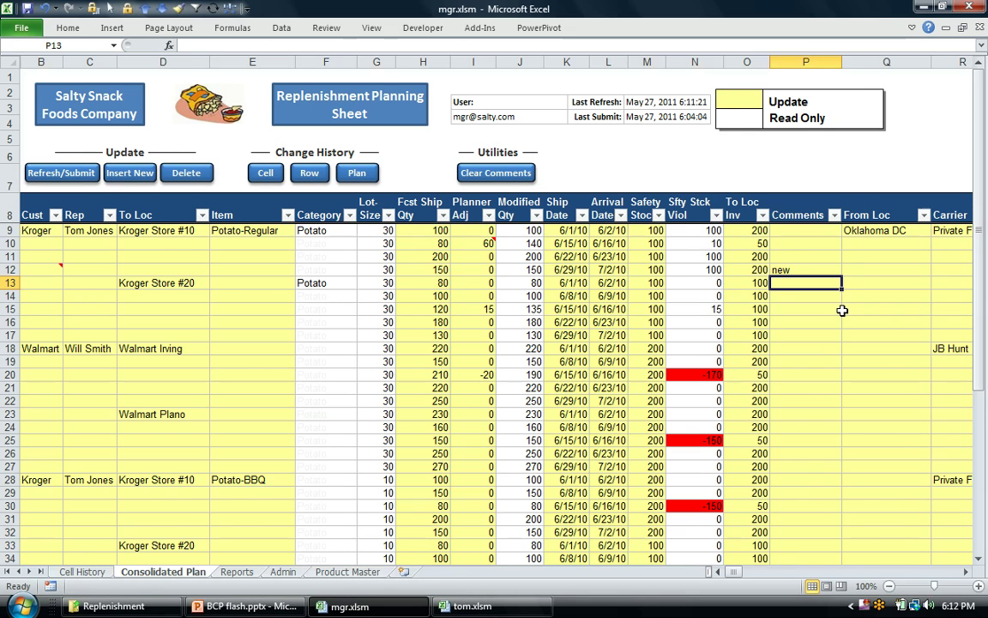
Step: Submit the Comments column change with the transaction note 'new co' and save mgr.xlsm
click(54, 168)
click(591, 406)
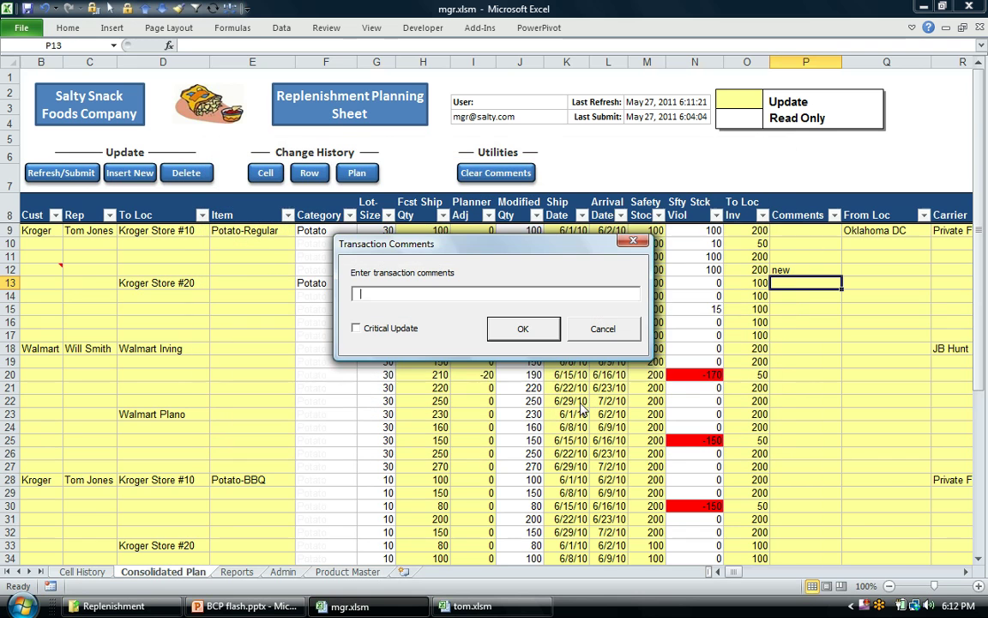
text(new column)
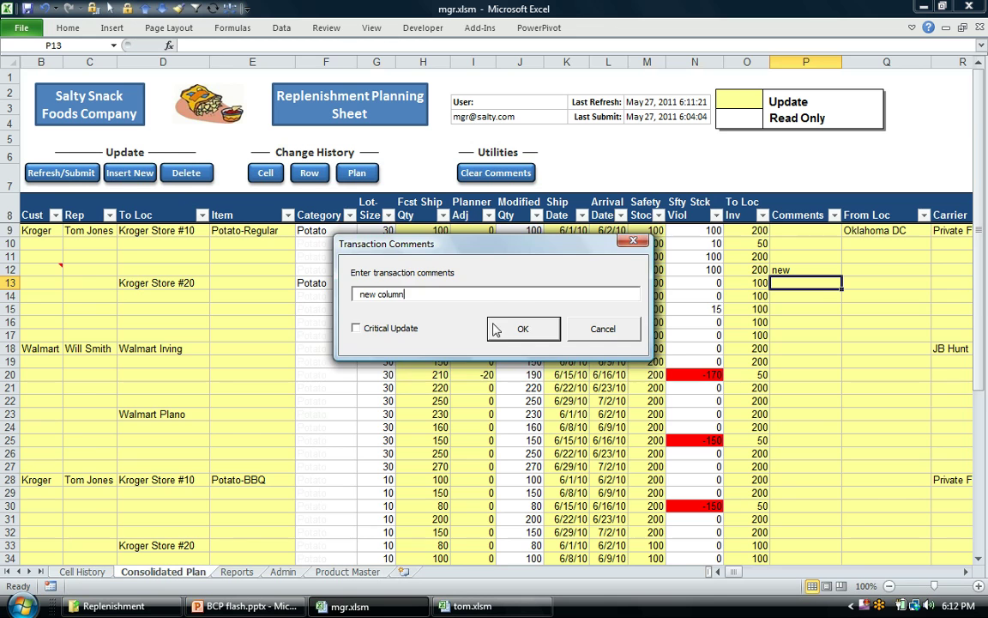
click(497, 328)
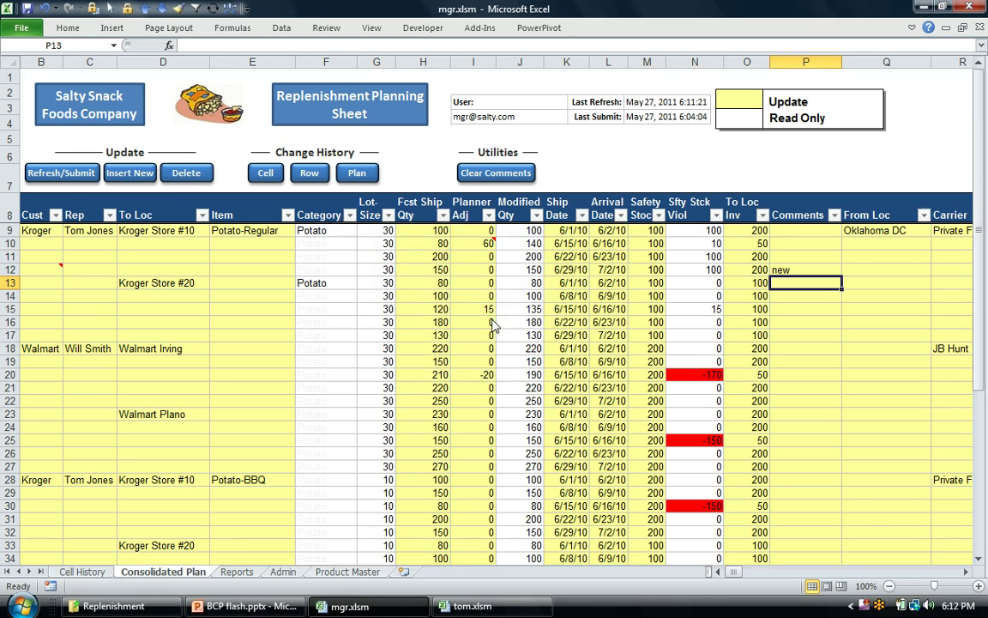
click(524, 355)
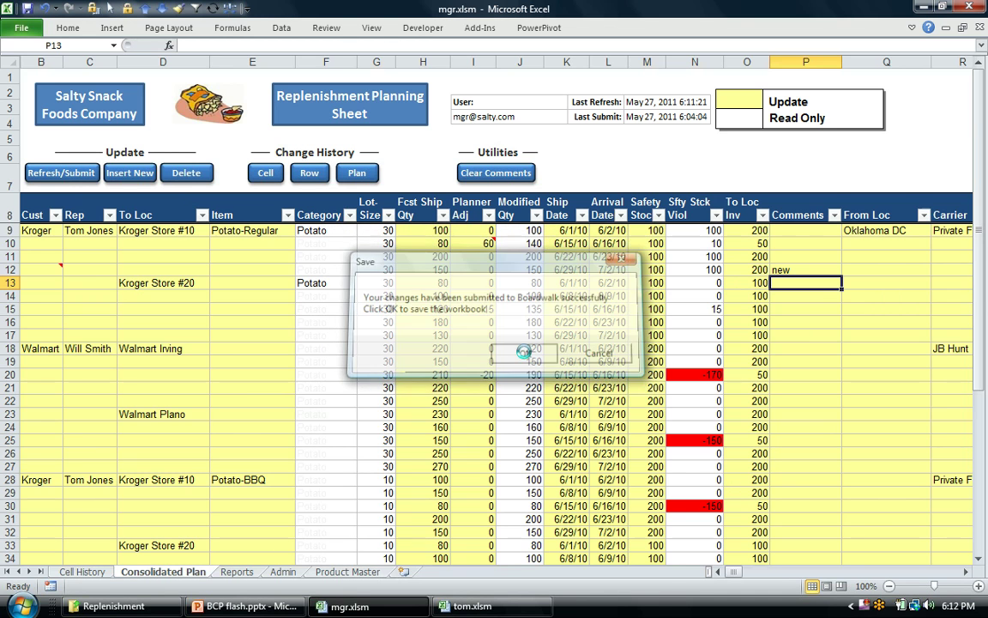
click(533, 352)
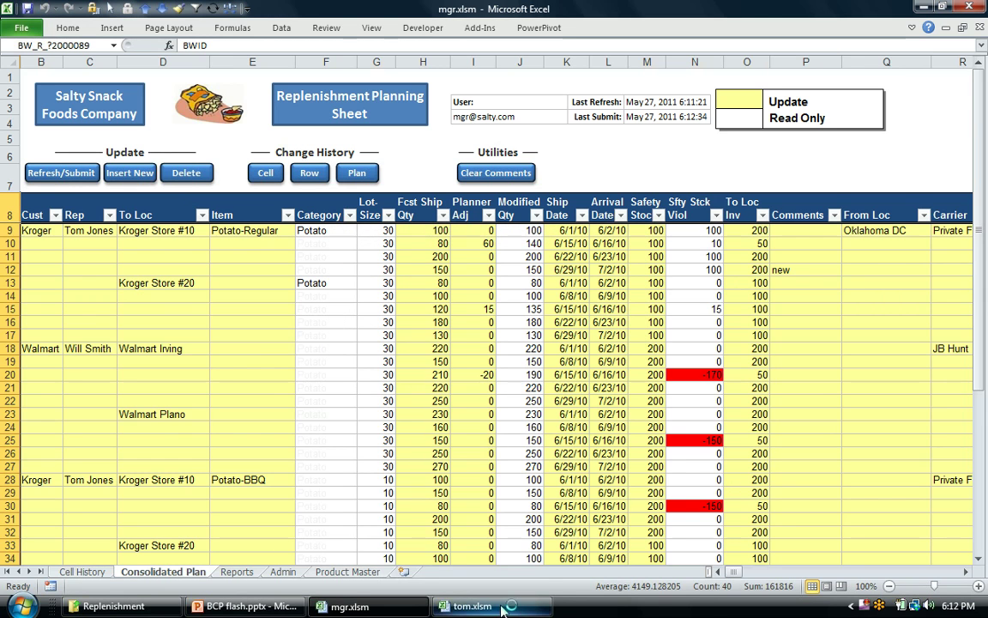
Step: Switch to the tom.xlsm workbook and select cells F15 and D16
click(472, 606)
click(307, 310)
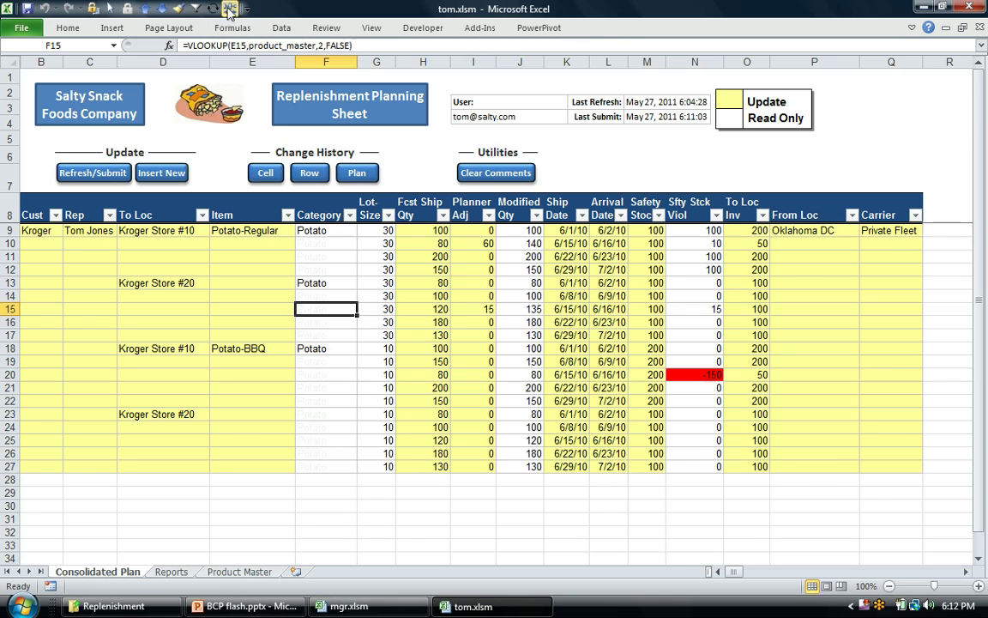
click(182, 322)
click(92, 173)
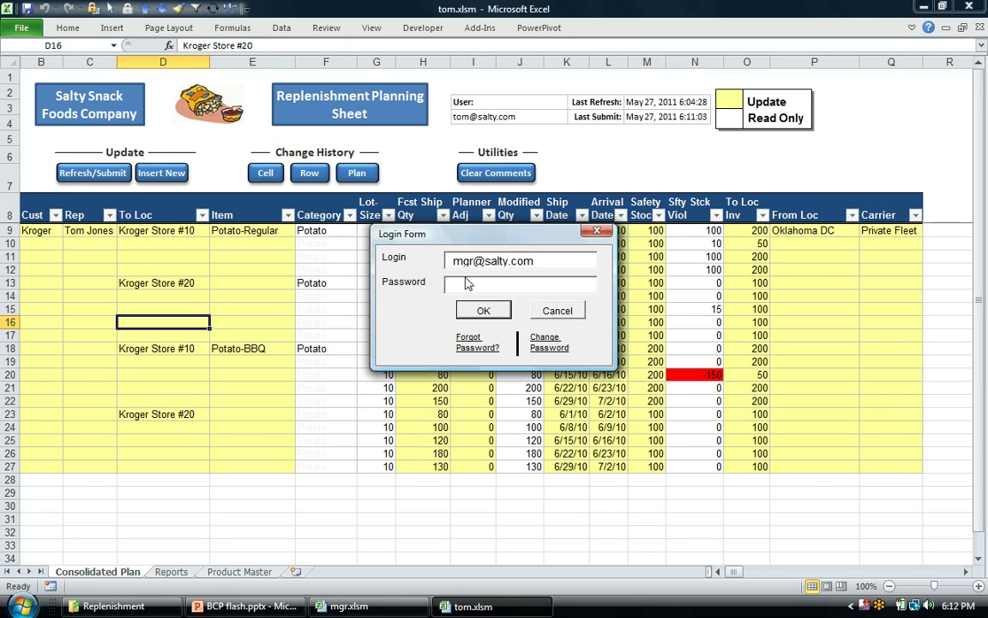
drag(474, 260, 424, 267)
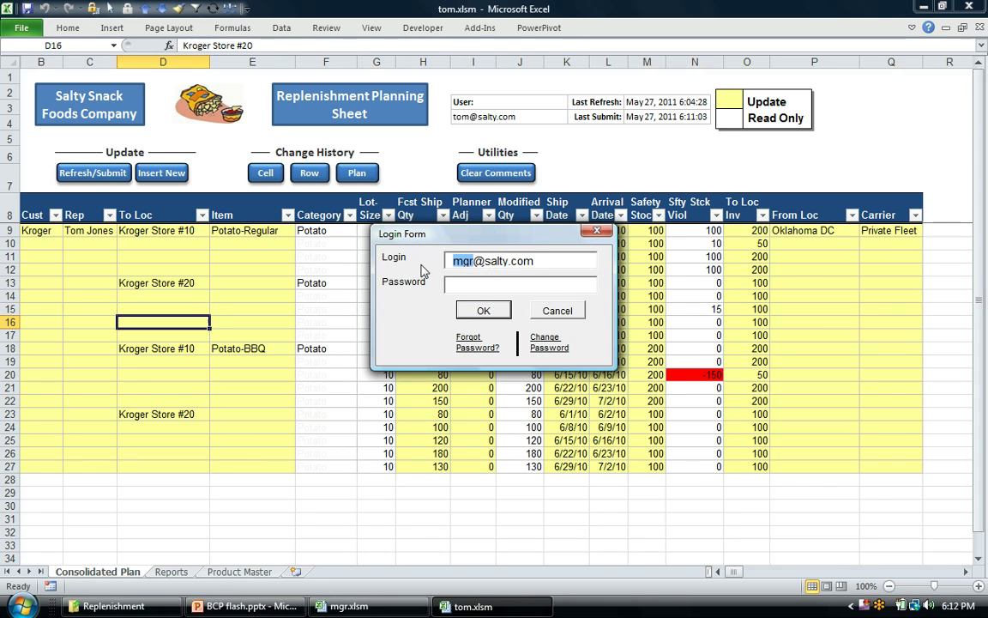
key(BackSpace)
text(tom)
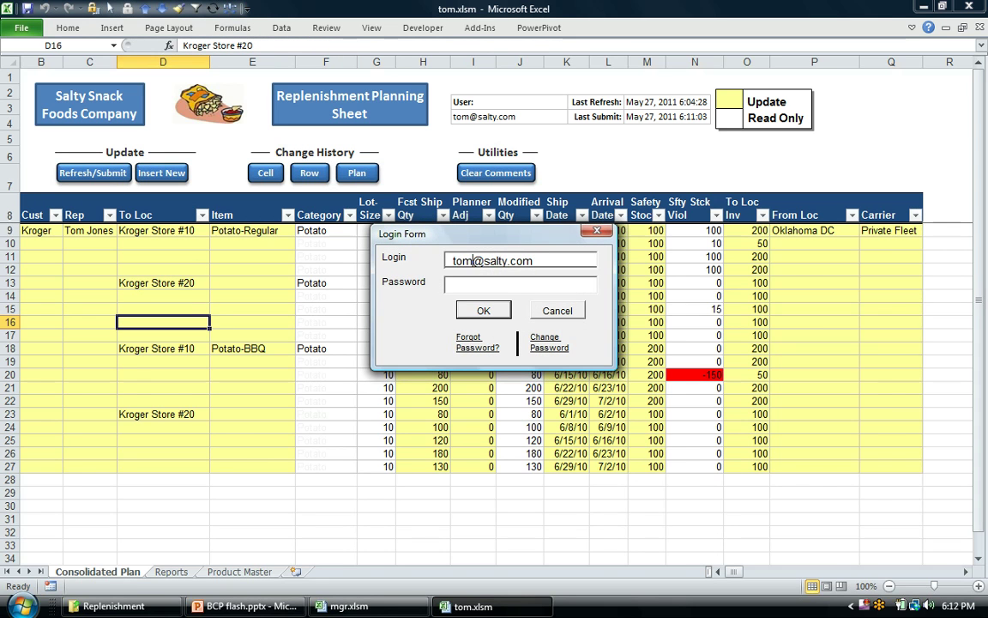
click(462, 288)
click(484, 310)
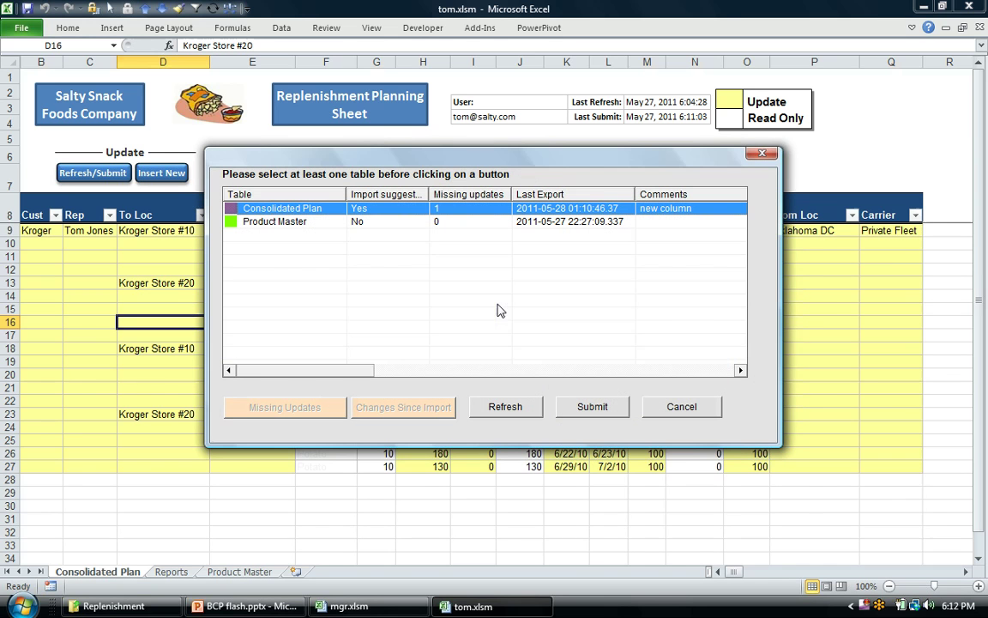
Step: Refresh and save the Consolidated Plan, check the new Comments header P8, then return to mgr.xlsm
click(527, 410)
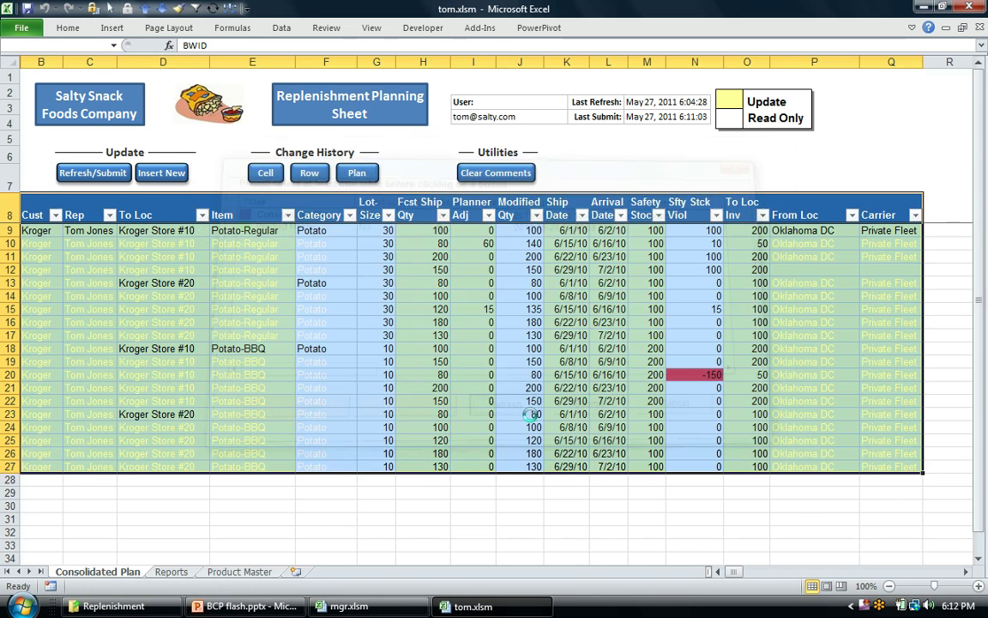
click(497, 351)
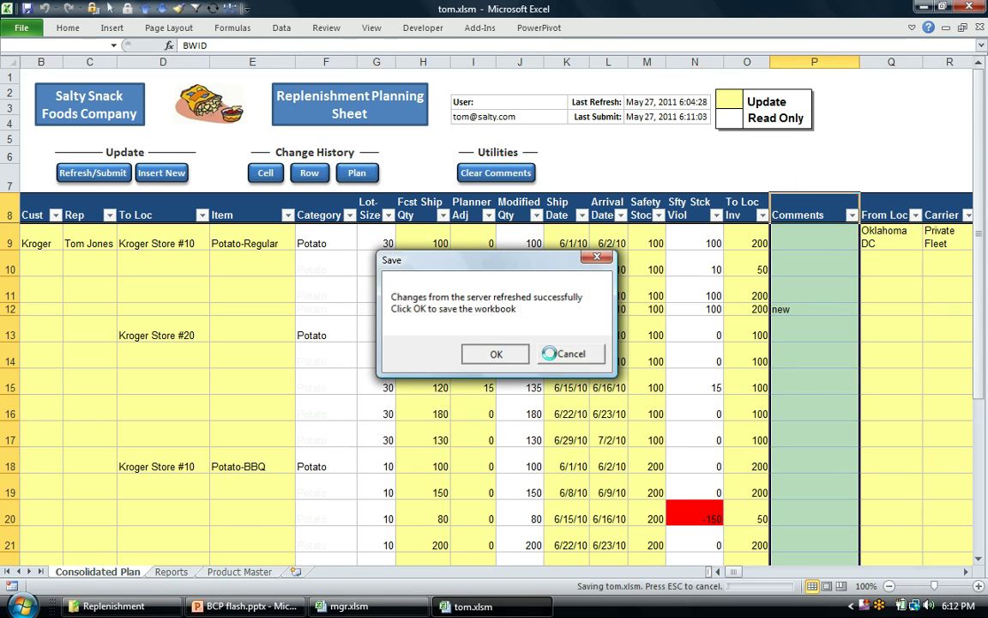
click(505, 351)
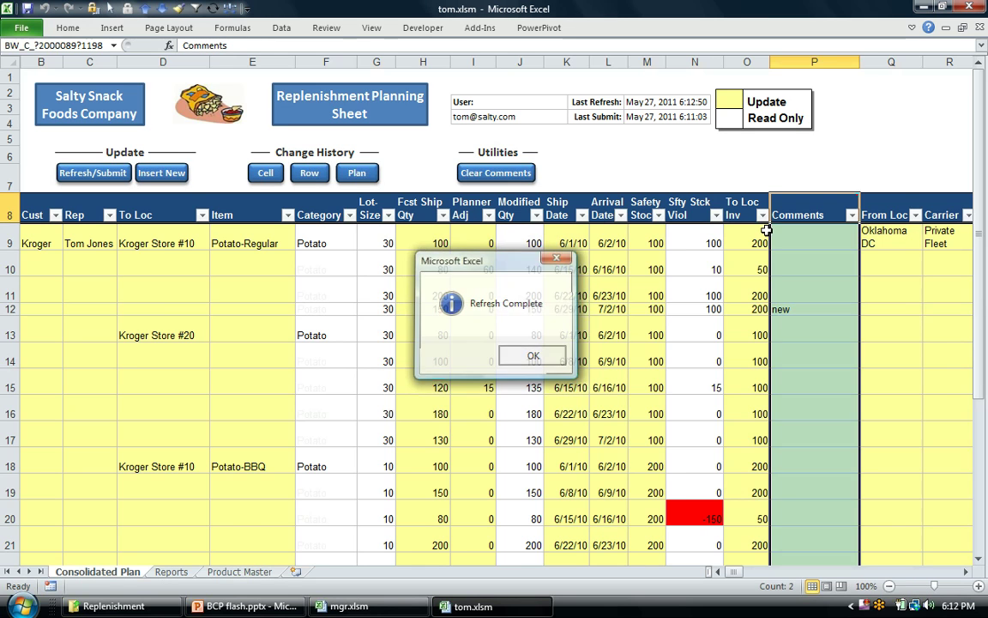
click(832, 213)
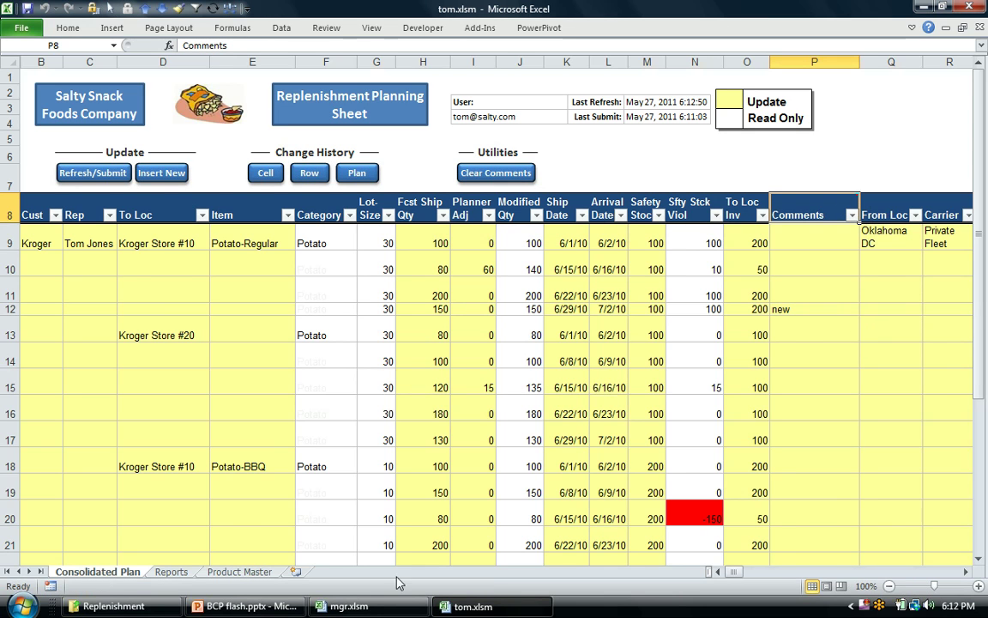
click(369, 607)
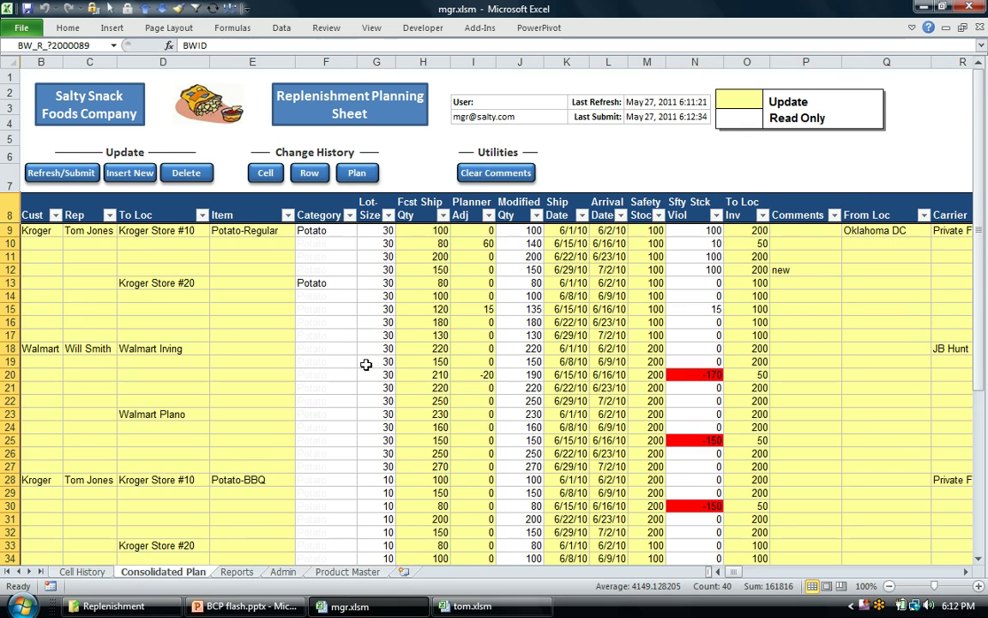
click(365, 364)
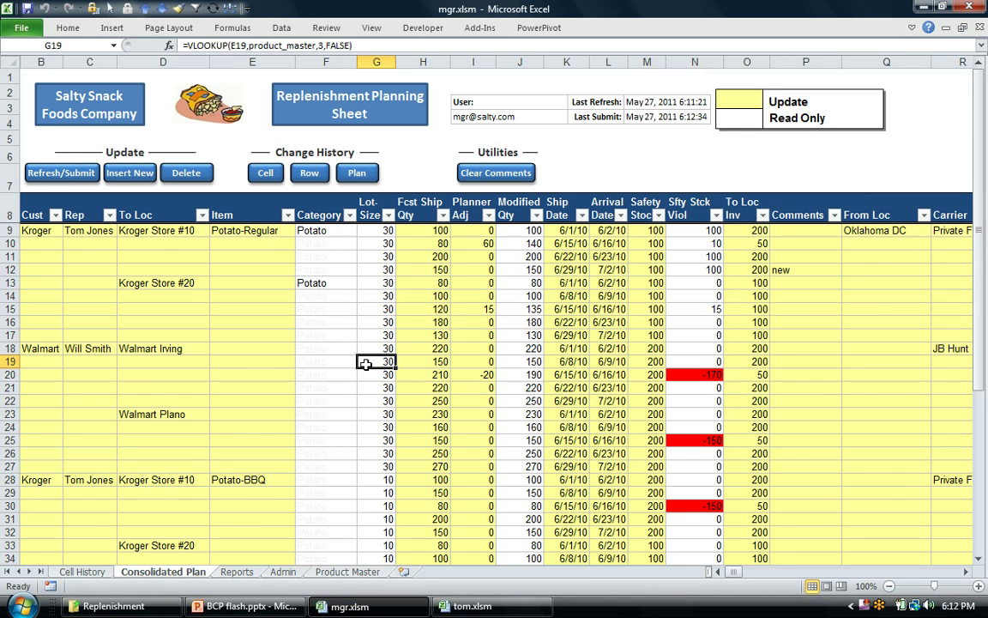